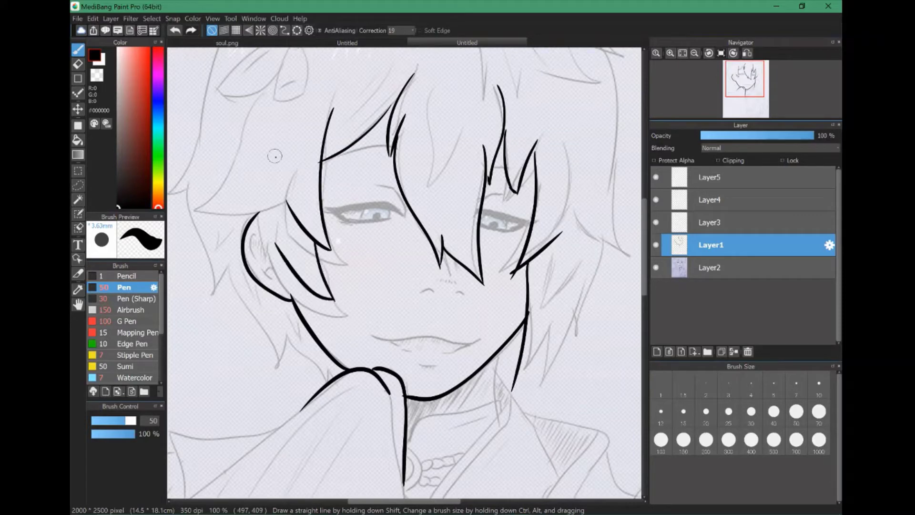
Step: Undo the last two strokes and redraw the hair locks around the ear with the size 50 Pen
key("ctrl+z")
key("ctrl+z")
left_click_drag(286, 188, 287, 213)
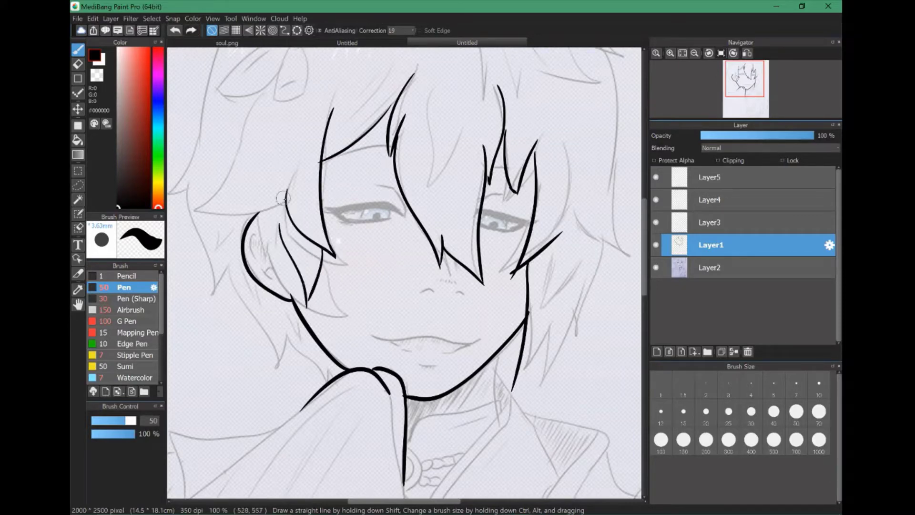
mouse_move(256, 126)
left_mouse_down()
mouse_move(203, 220)
mouse_move(138, 281)
left_mouse_up()
Step: Ink the outer hair contour and its pointed tips along the right side of the head on Layer1
left_click_drag(553, 101, 575, 174)
left_click_drag(562, 172, 501, 419)
left_click_drag(524, 248, 558, 291)
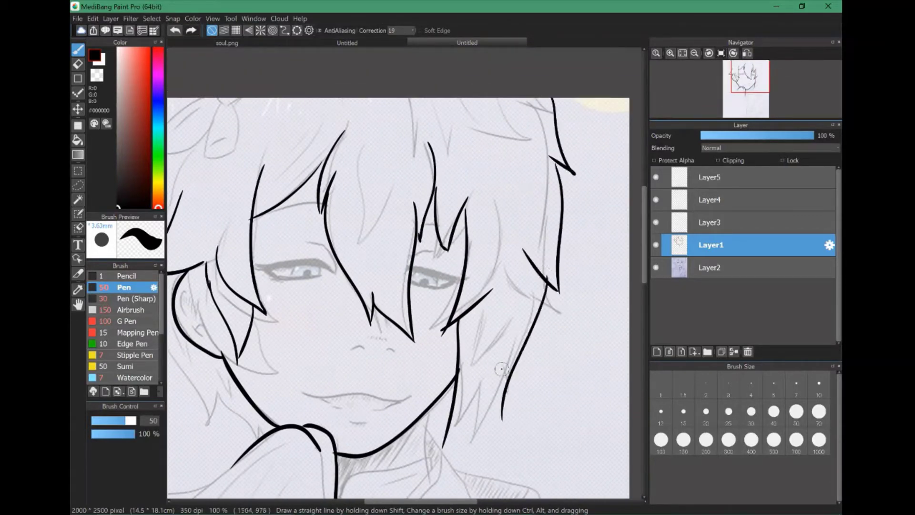
left_click_drag(491, 358, 500, 418)
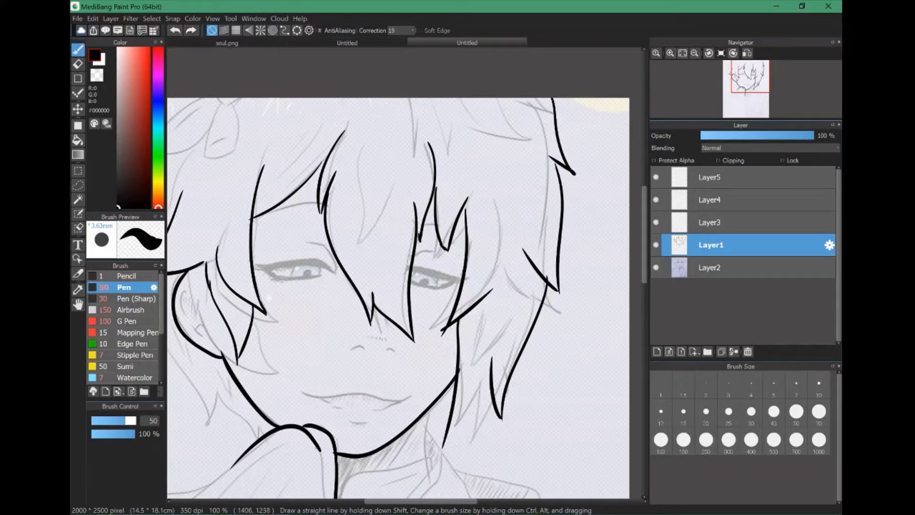
Step: Ink the hair ornament above the left fringe, including its pointed centre piece and base line
scroll(507, 385, "left", 5)
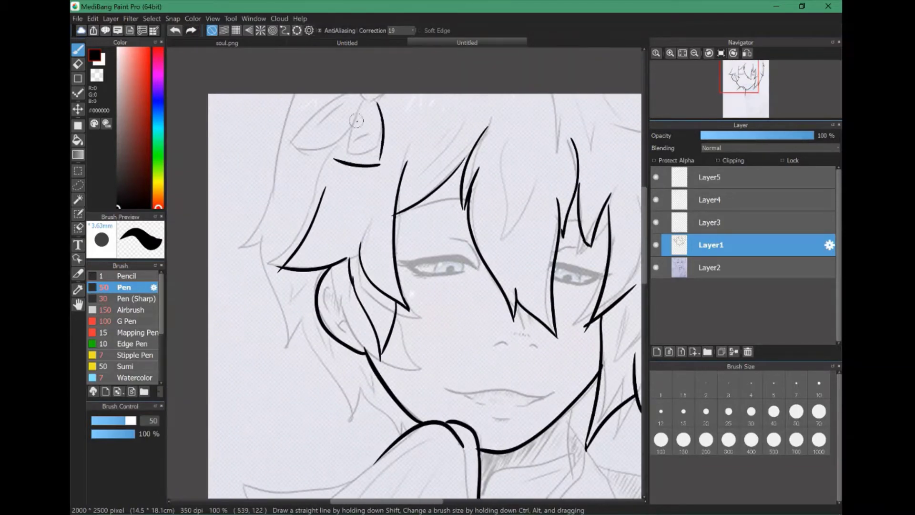
mouse_move(336, 96)
left_mouse_down()
mouse_move(341, 154)
mouse_move(381, 95)
left_mouse_up()
left_click_drag(342, 144, 379, 144)
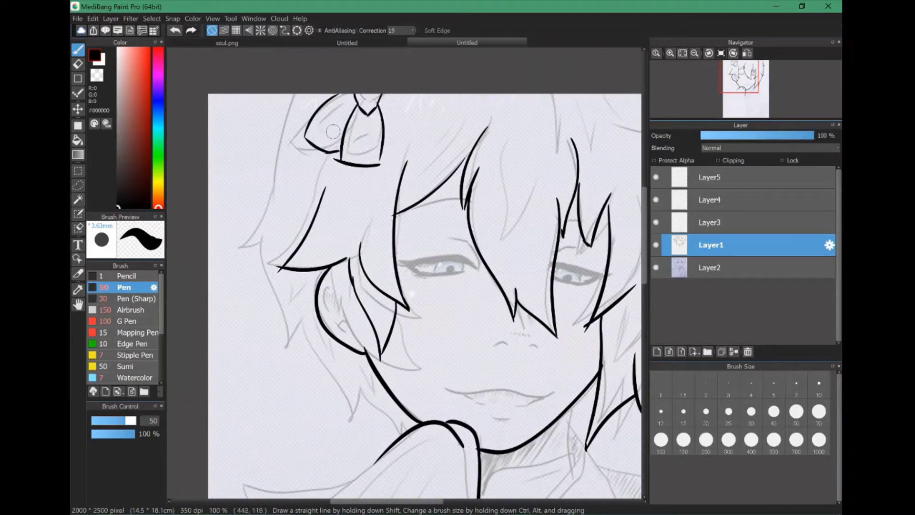
Step: Ink the outer hair contour along the left side of the head, ending in pointed tips beside the sleeve
left_click_drag(309, 95, 249, 185)
left_click_drag(274, 177, 260, 272)
left_click_drag(309, 374, 274, 266)
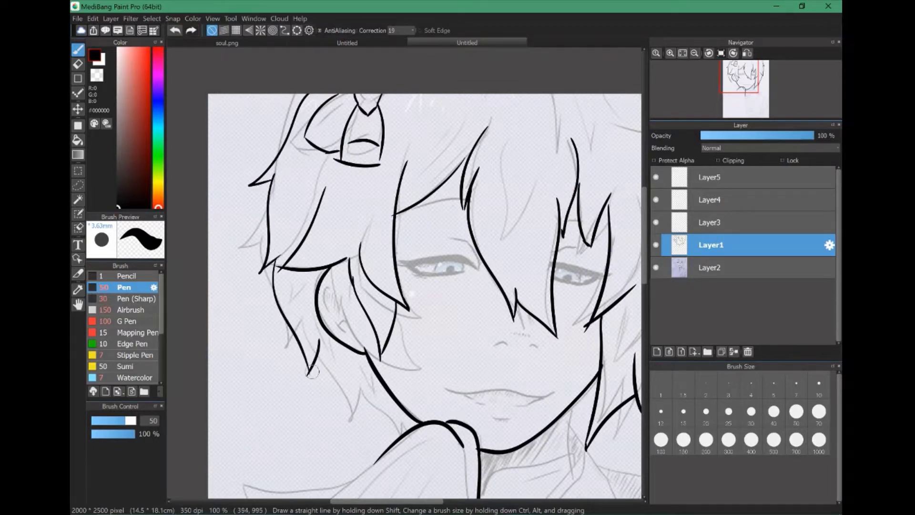
left_click_drag(319, 354, 351, 414)
left_click_drag(361, 379, 392, 412)
Step: Ink the raised sleeve's edges down to the bottom of the canvas and the shoulder cloth behind it
scroll(424, 272, "down", 5)
left_click_drag(387, 186, 200, 334)
left_click_drag(453, 190, 482, 367)
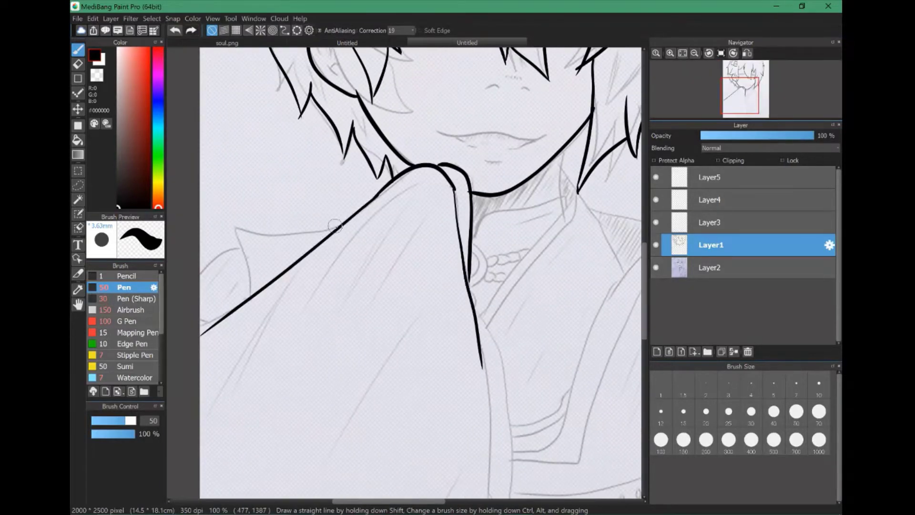
left_click_drag(247, 233, 200, 274)
scroll(410, 271, "down", 3)
left_click_drag(450, 161, 404, 455)
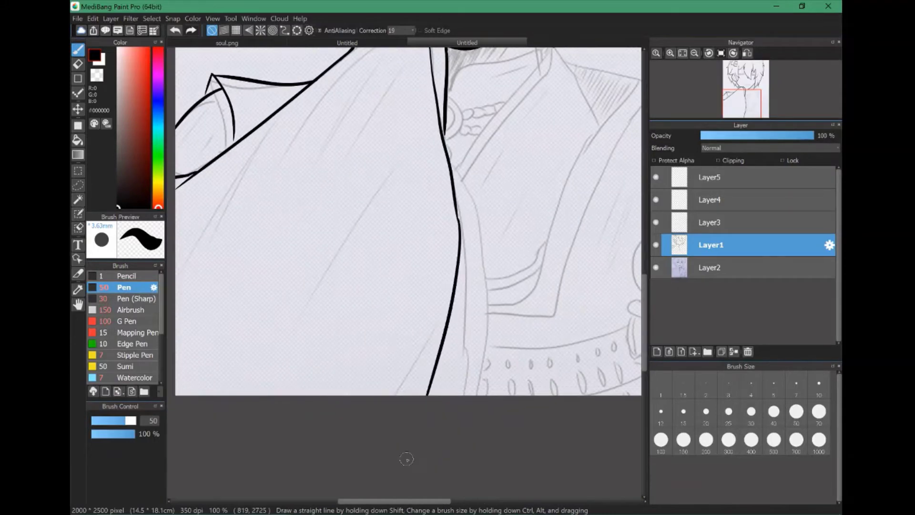
left_click_drag(450, 145, 441, 478)
Step: Ink the neck, the inner collar edge, and the ring with its beaded cord beside the sleeve
scroll(436, 157, "up", 3)
scroll(436, 156, "right", 2)
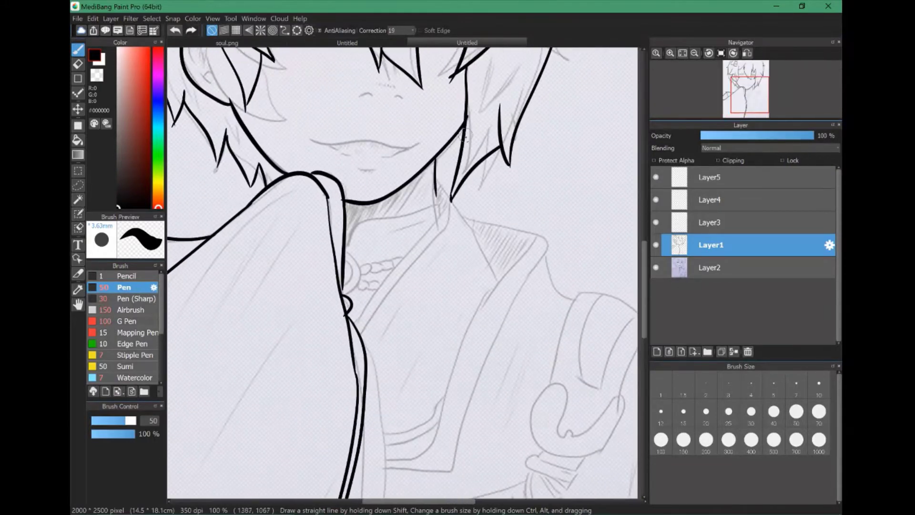
left_click_drag(436, 193, 445, 216)
left_click_drag(347, 248, 351, 290)
left_click_drag(361, 260, 369, 274)
left_click_drag(374, 260, 379, 272)
left_click_drag(382, 258, 387, 269)
left_click_drag(391, 257, 396, 266)
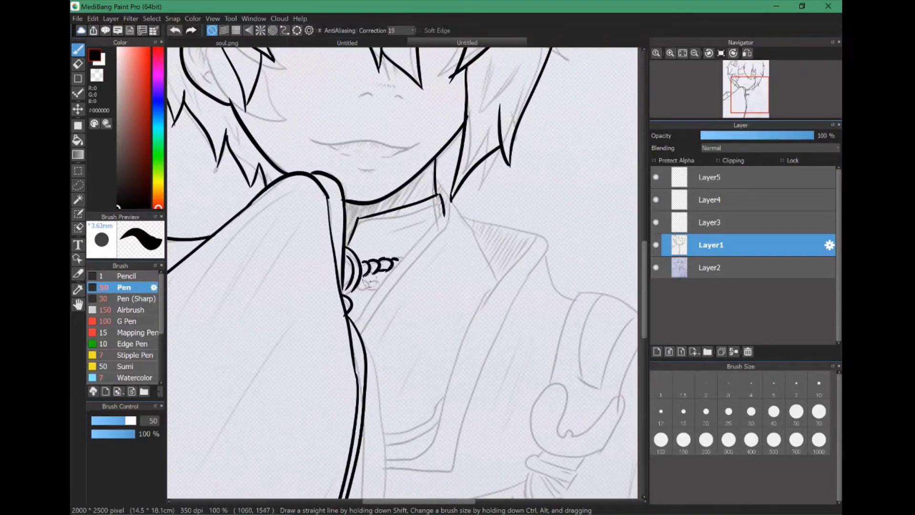
Step: Ink the kimono's layered collar and lapels over the chest, with the fold bands at their lower ends
left_click_drag(368, 348, 478, 210)
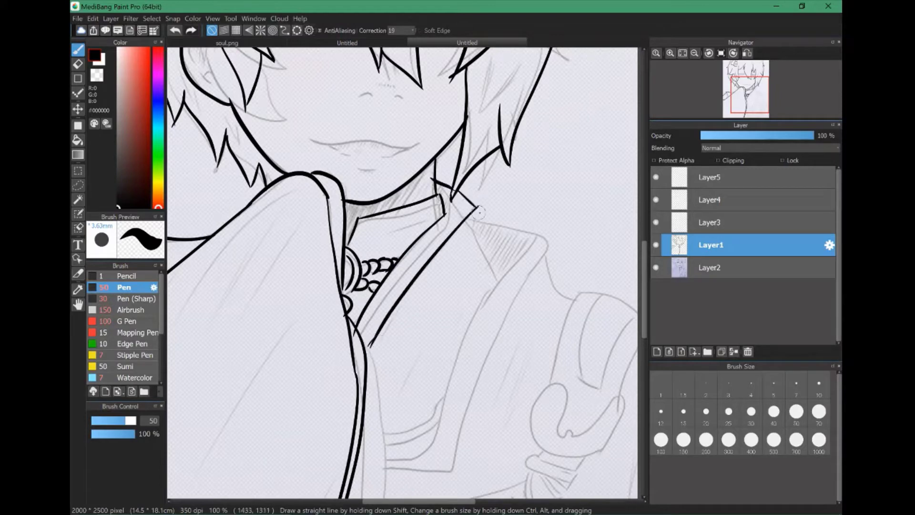
mouse_move(513, 239)
left_mouse_down()
mouse_move(416, 436)
mouse_move(391, 393)
left_mouse_up()
key("ctrl+z")
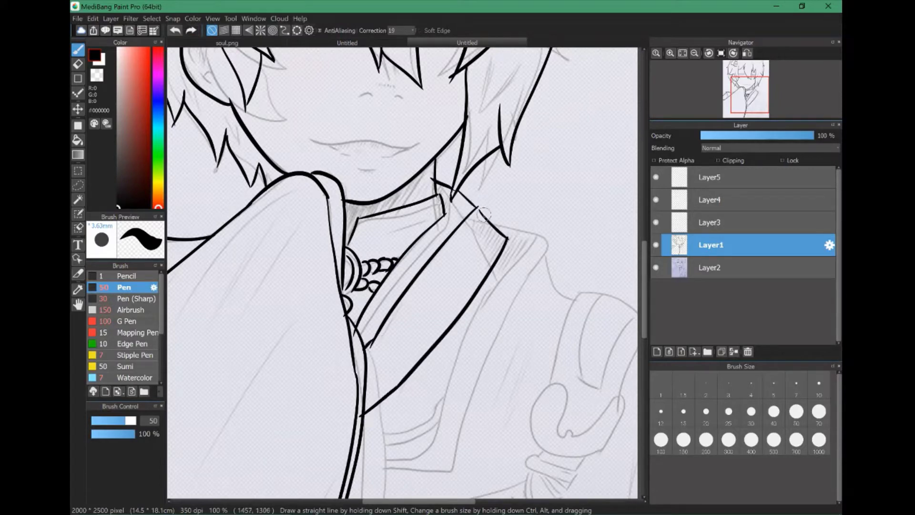
left_click_drag(484, 214, 360, 460)
left_click_drag(548, 228, 369, 446)
mouse_move(369, 415)
left_mouse_down()
mouse_move(296, 386)
mouse_move(281, 354)
left_mouse_up()
Step: Ink the right shoulder line, the shoulder armour straps, and the rounded ornament with its knotted tassel
left_click_drag(471, 191, 509, 207)
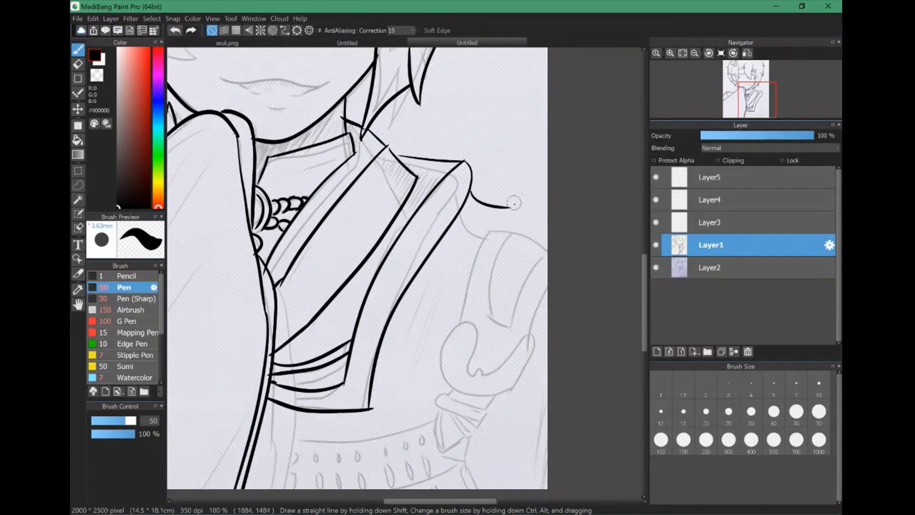
left_click_drag(441, 387, 537, 322)
left_click_drag(476, 310, 540, 327)
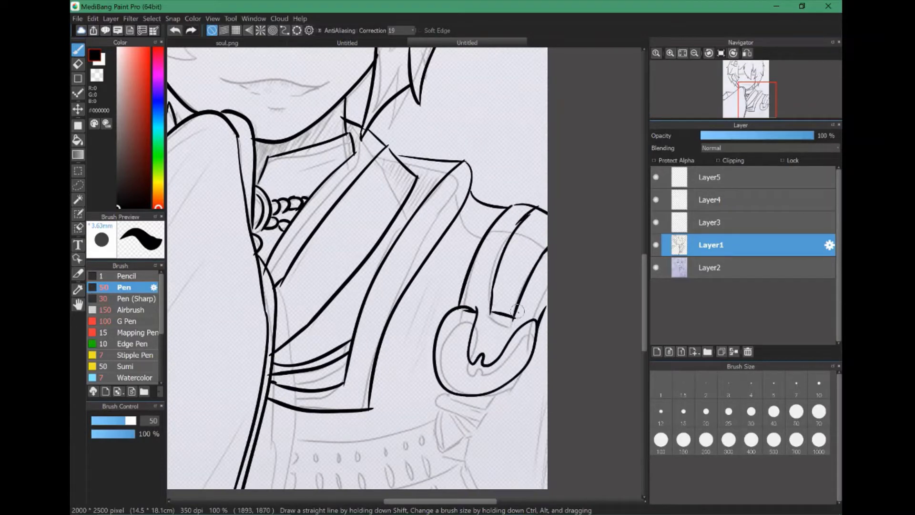
key("ctrl+z")
left_click_drag(518, 210, 491, 304)
left_click_drag(548, 252, 515, 320)
mouse_move(515, 319)
left_mouse_down()
mouse_move(580, 240)
mouse_move(561, 308)
left_mouse_up()
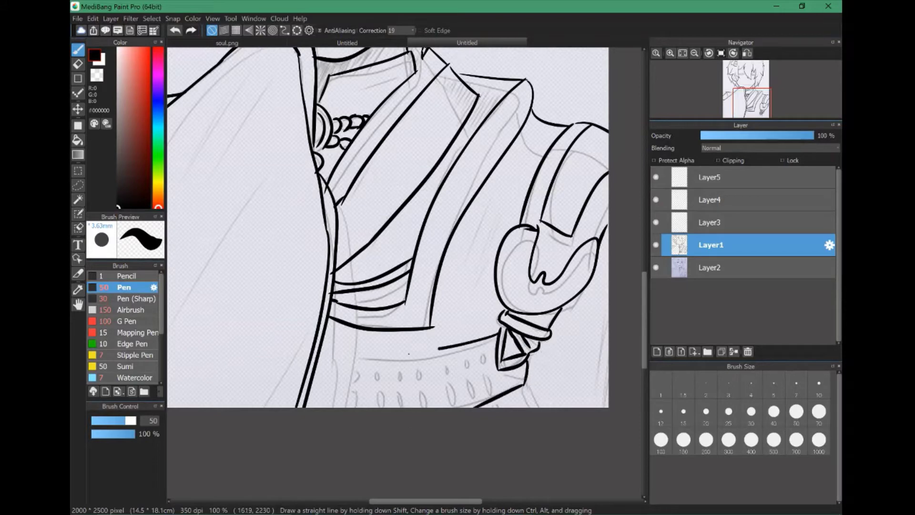
Step: Undo the last belt strokes and redo the belt's outlines with rows of teardrop shapes beside the tassel
key("ctrl+z")
key("ctrl+z")
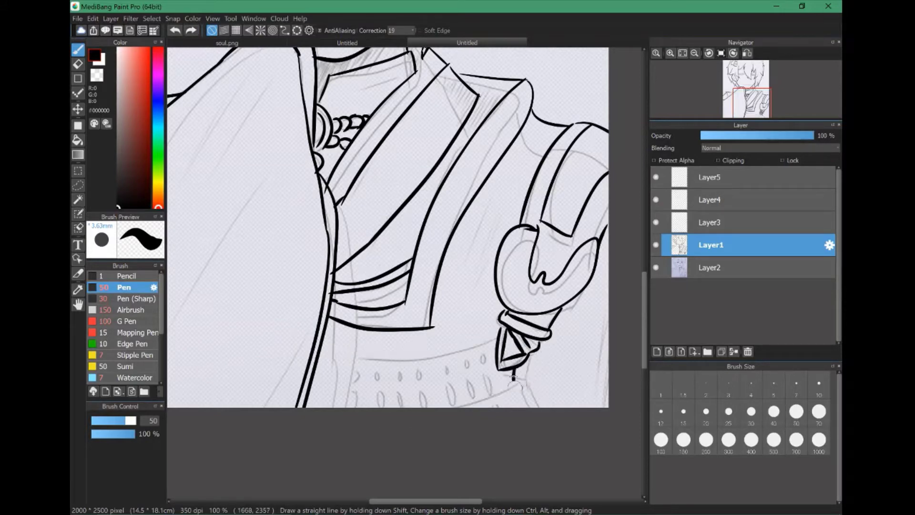
key("ctrl+y")
key("ctrl+y")
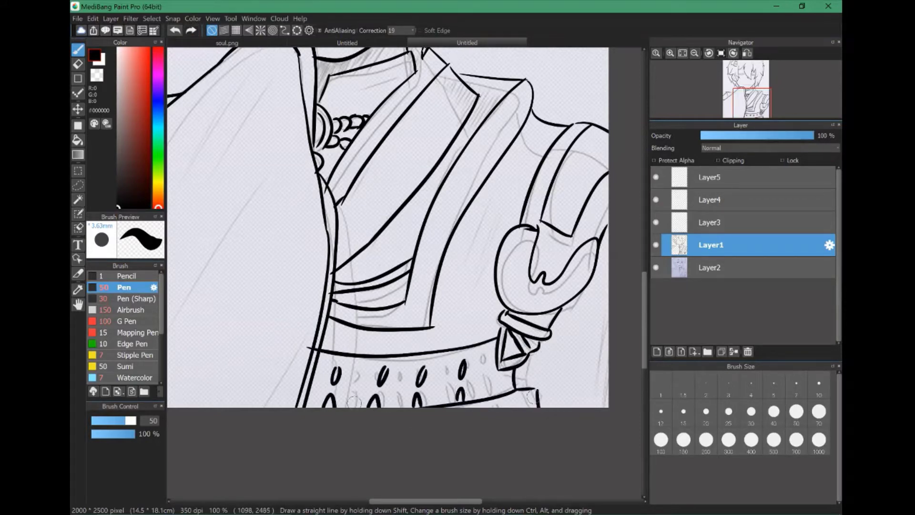
scroll(614, 322, "down", 4)
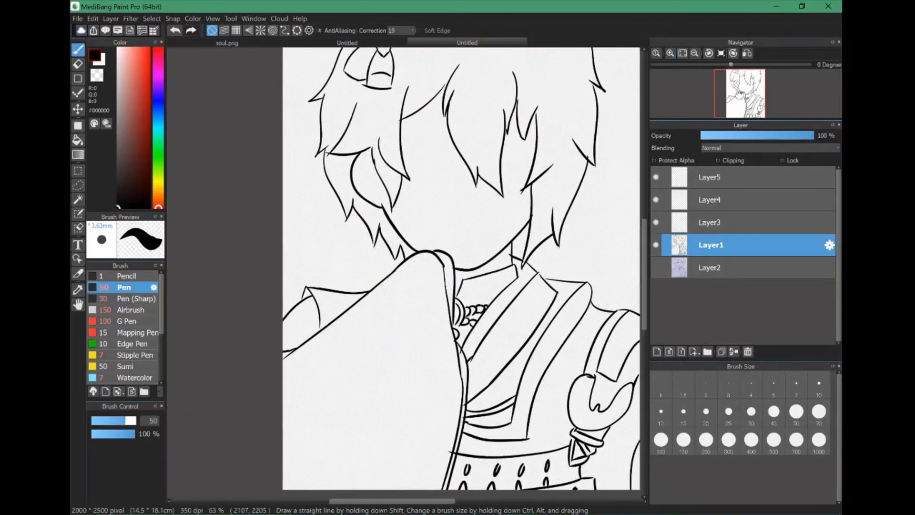
Step: Ink the nostrils with the Pen at size 40 and the smiling mouth at size 30
key("e")
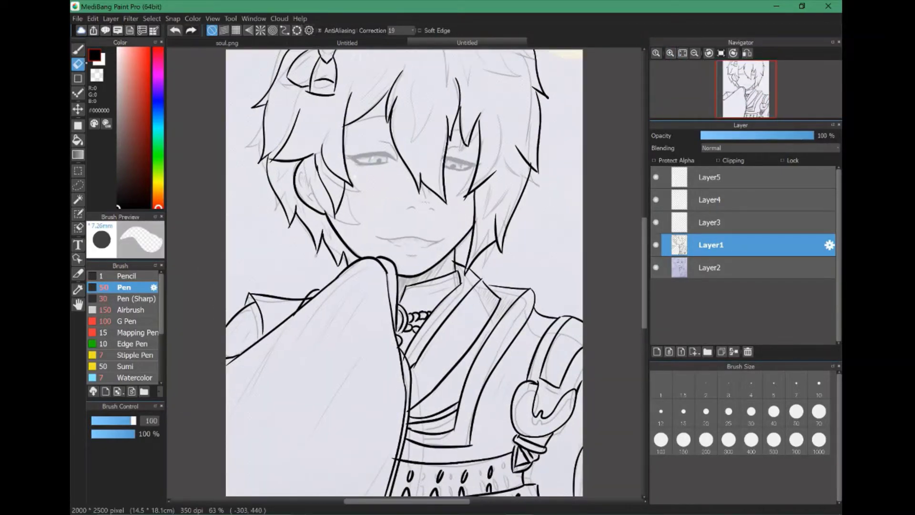
key("b")
scroll(432, 200, "up", 4)
left_click(774, 411)
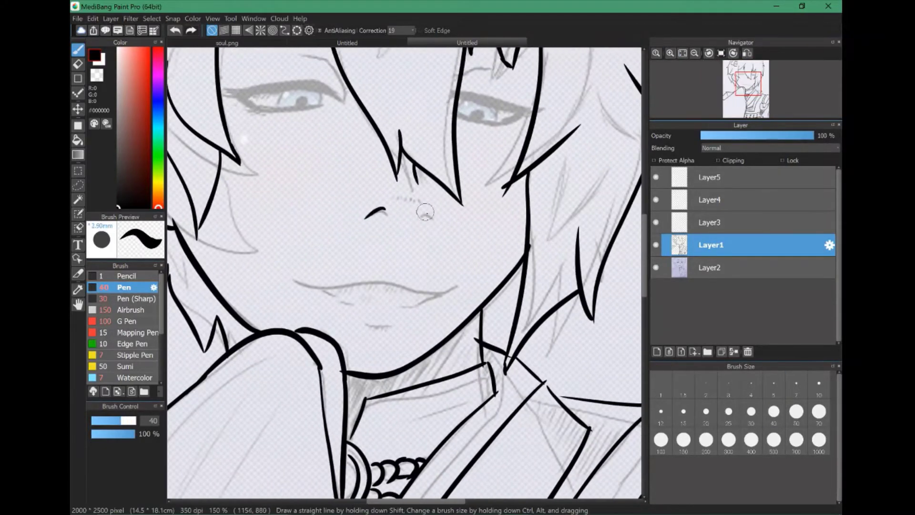
mouse_move(460, 286)
left_mouse_down()
mouse_move(296, 280)
mouse_move(498, 281)
mouse_move(430, 312)
left_mouse_up()
key("ctrl+z")
scroll(412, 260, "up", 2)
key("bracketleft")
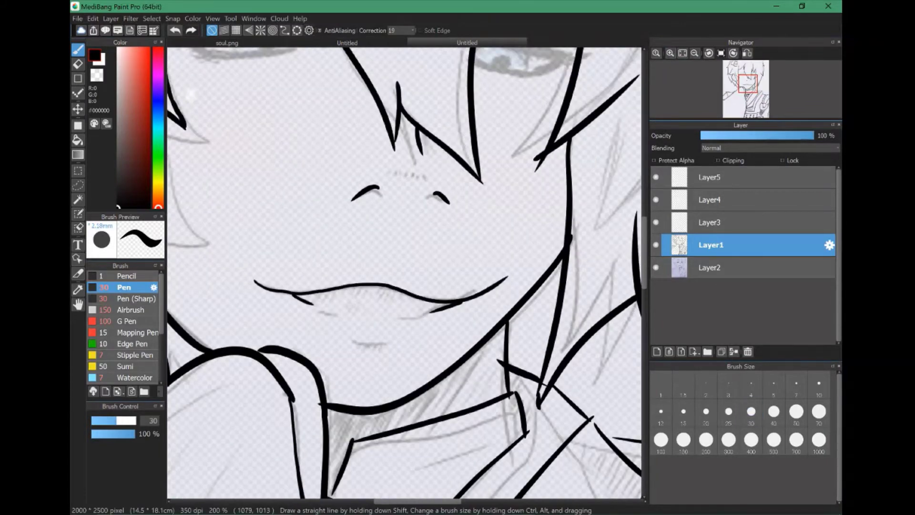
Step: Set the Pen size to 40 and ink the inner lines of the ear
key("e")
key("b")
key("bracketright")
mouse_move(420, 66)
left_mouse_down()
mouse_move(410, 282)
mouse_move(429, 276)
left_mouse_up()
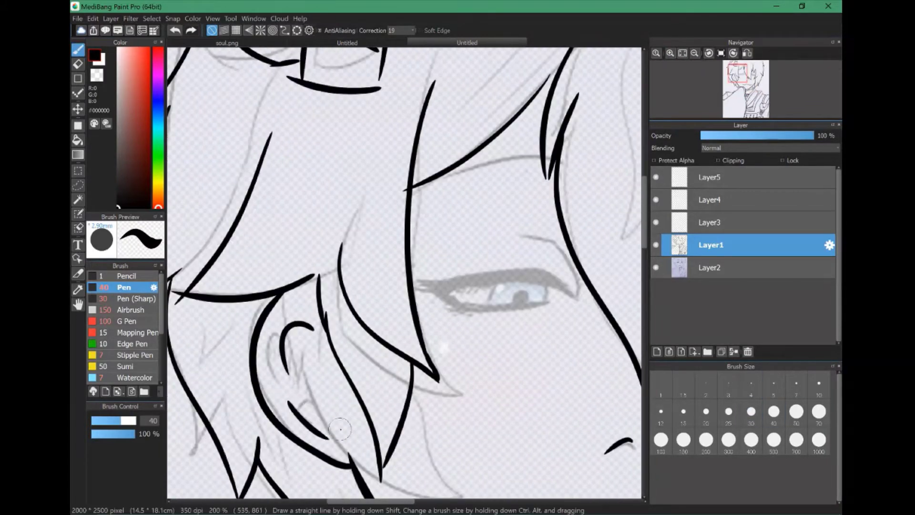
Step: Ink the left eye's thick upper and lower lid lines and tidy them with a size 15 eraser
mouse_move(571, 298)
left_mouse_down()
mouse_move(429, 292)
mouse_move(535, 303)
left_mouse_up()
key("ctrl+z")
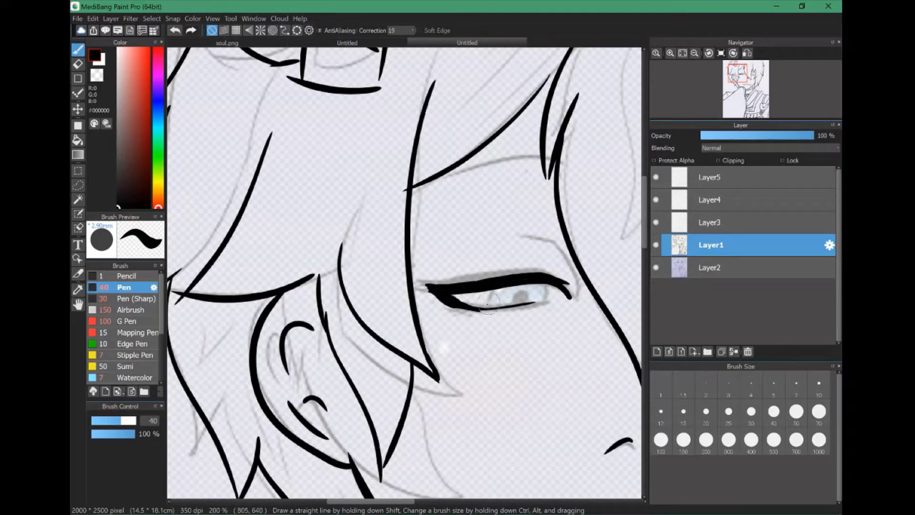
key("e")
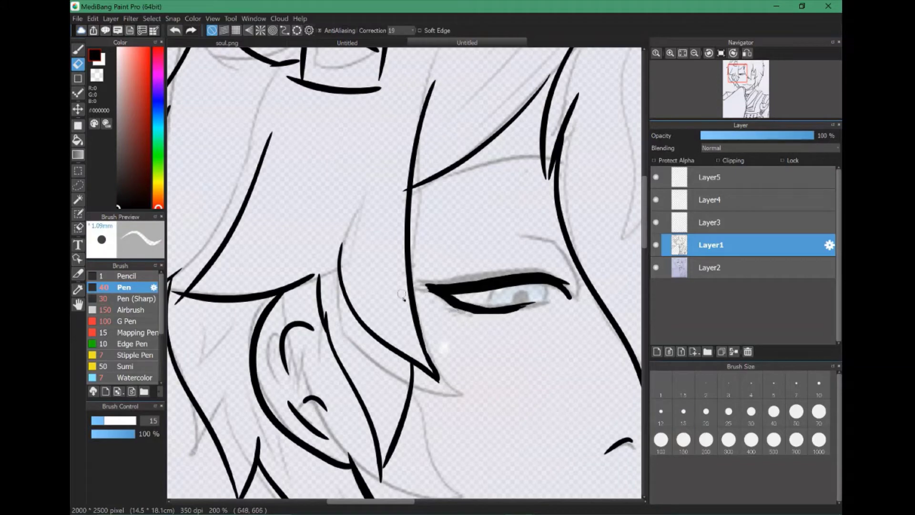
Step: Ink the left eye's iris edges, eyelid crease and eyebrow with the Pen at size 30
key("b")
left_click_drag(484, 224, 570, 270)
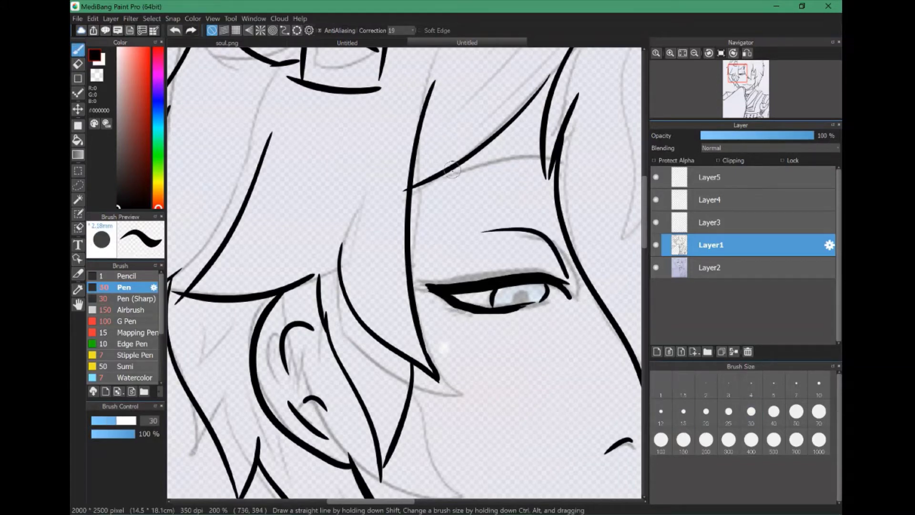
left_click_drag(458, 159, 548, 171)
Step: Add fine eyelashes and a pupil outline with the Pen at size 12, and fill the pupil at size 40
scroll(473, 273, "up", 3)
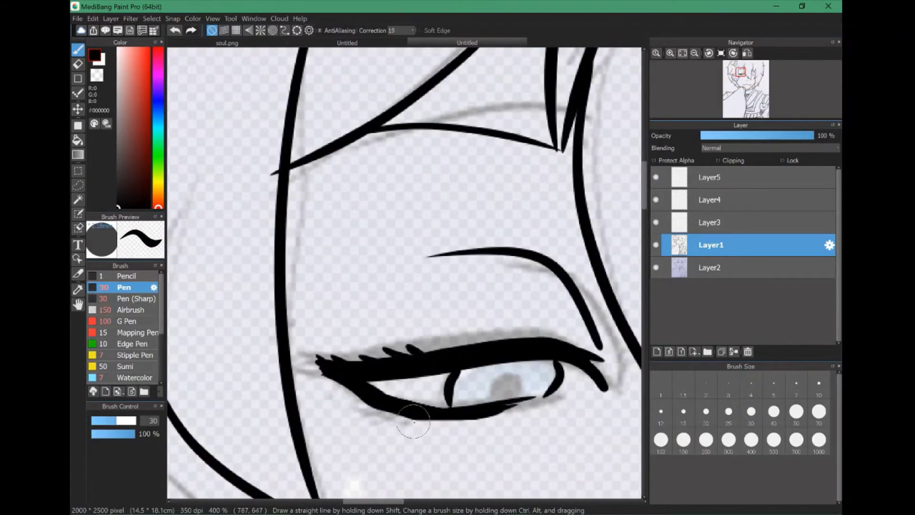
left_click_drag(476, 412, 385, 408, "ctrl+alt")
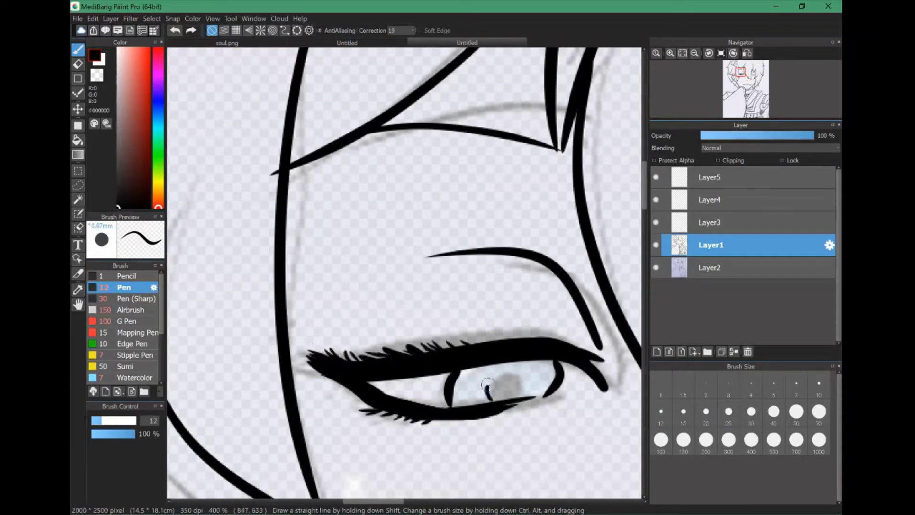
left_click_drag(595, 356, 633, 357, "ctrl+alt")
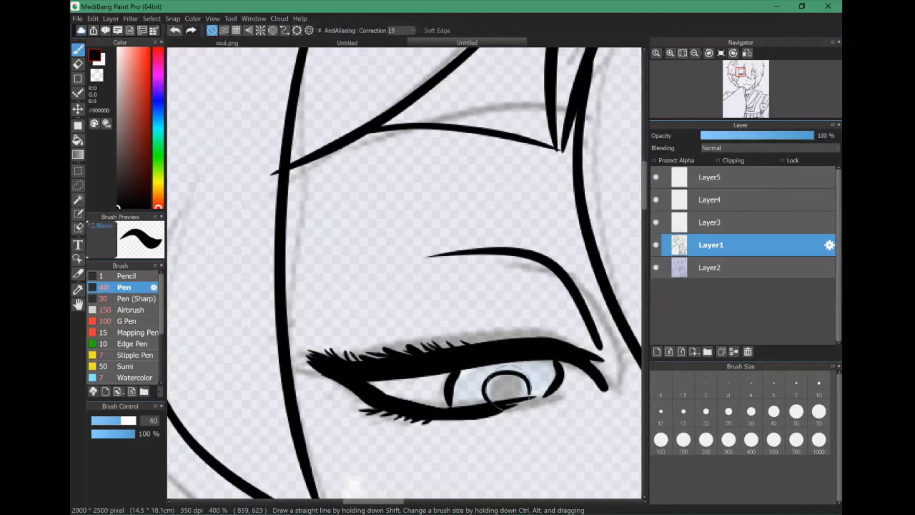
mouse_move(496, 381)
left_mouse_down()
mouse_move(520, 395)
mouse_move(505, 405)
left_mouse_up()
Step: Select the finished left eye with a freehand lasso around its lids and crease
scroll(505, 386, "down", 4)
scroll(404, 275, "up", 1)
key("m")
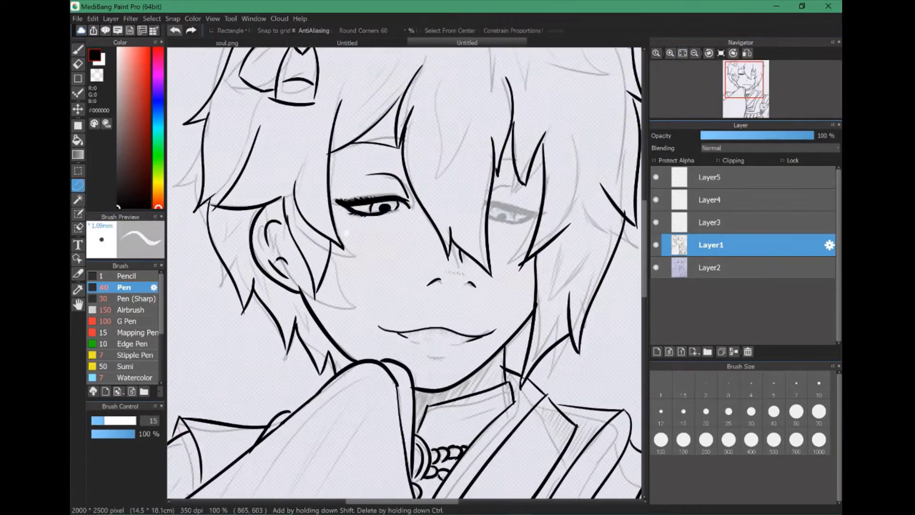
left_click_drag(369, 227, 355, 224)
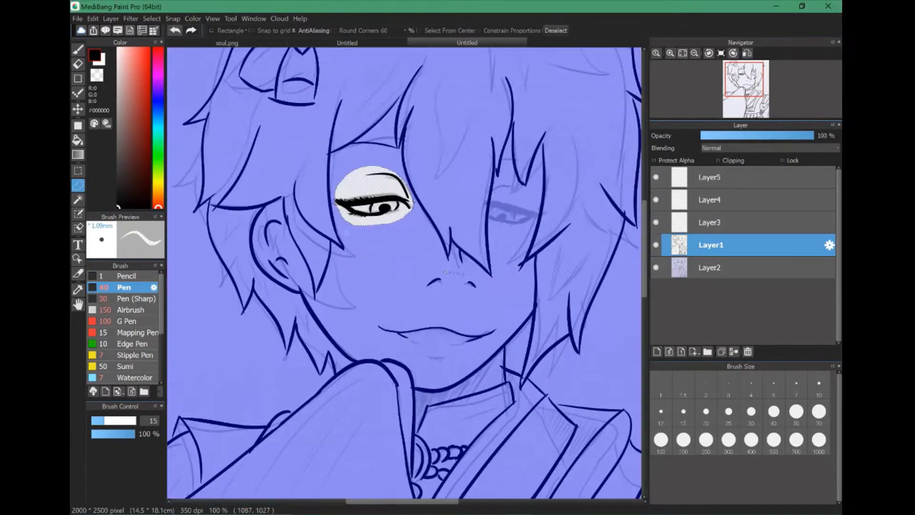
Step: Copy the selected eye to a new layer, mirror it, and position it over the right eye's sketch
key("ctrl+c")
key("ctrl+v")
left_click(152, 18)
left_click(255, 131)
left_click(460, 485)
left_click_drag(372, 195, 559, 218)
left_click(615, 496)
key("ctrl+e")
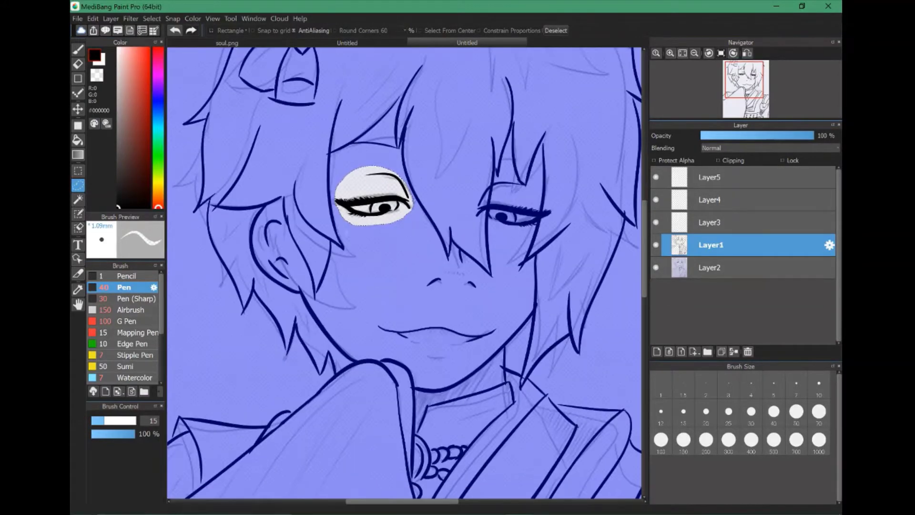
key("w")
key("ctrl+d")
key("ctrl+z")
key("ctrl+z")
Step: Erase the copied eye's lines extending past the hair strands with the sketch layer hidden, and merge Layer6 into Layer1
key("e")
key("ctrl+d")
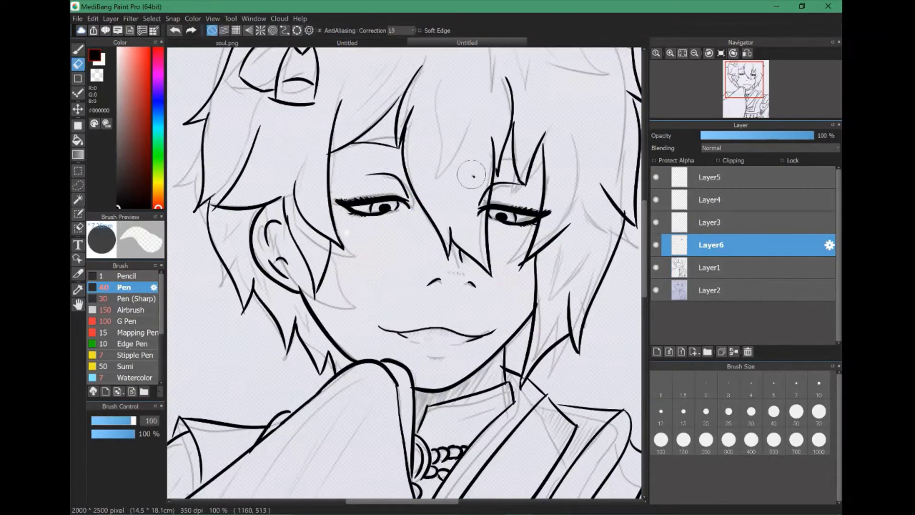
left_click(656, 290)
key("b")
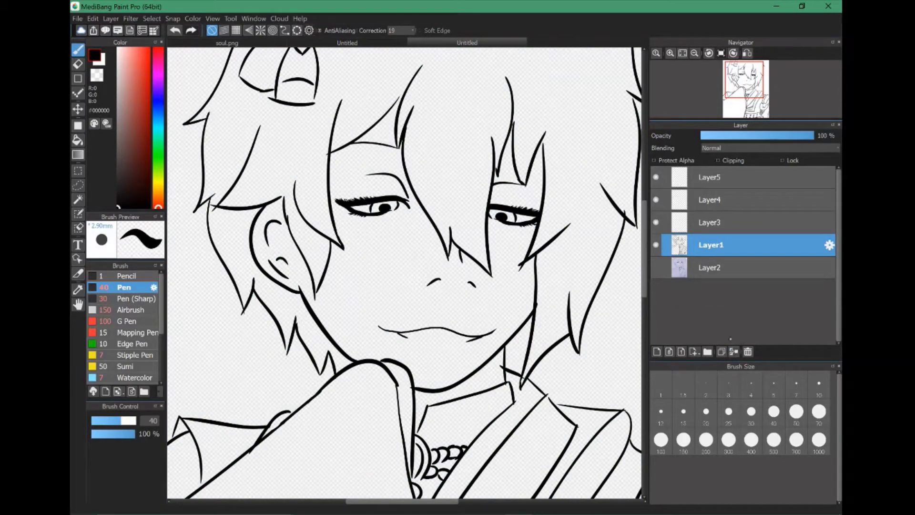
key("ctrl+e")
scroll(405, 272, "down", 3)
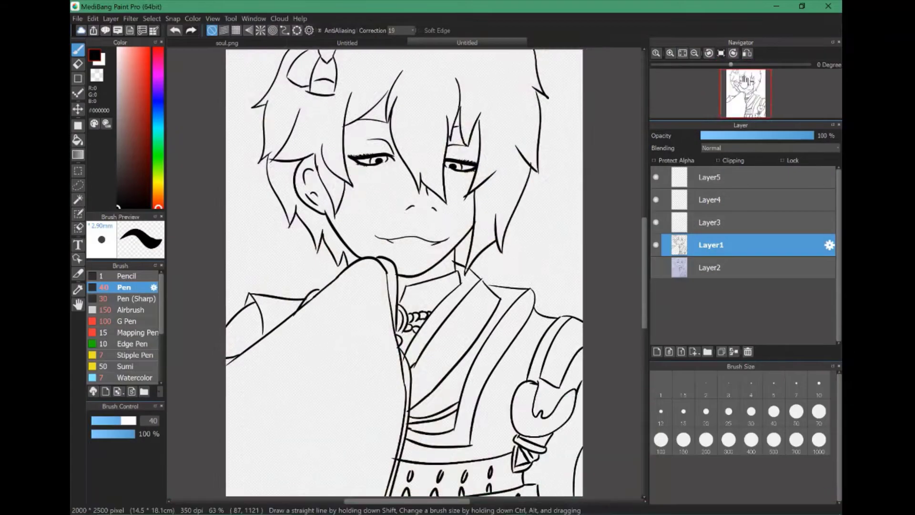
left_click_drag(746, 83, 753, 77)
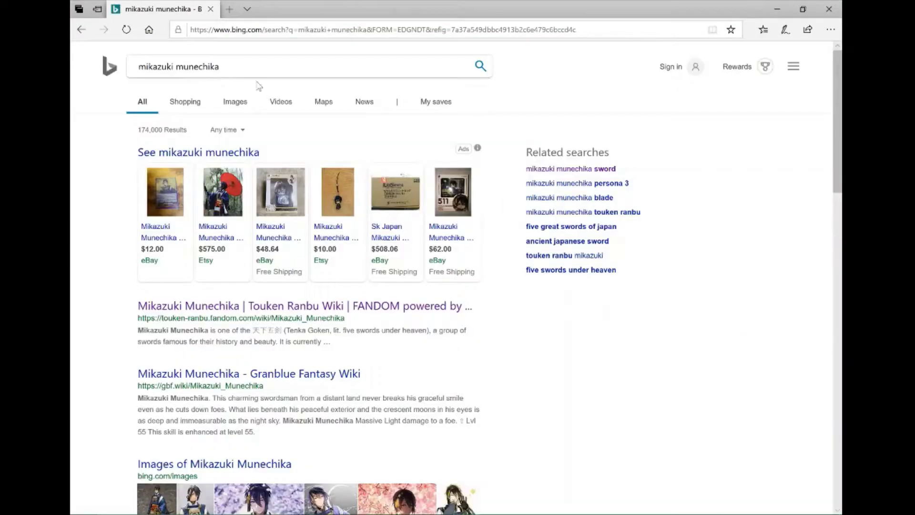
Step: Look through the web image results for mikazuki munechika, viewing the figure photos as reference, and return to MediBang Paint Pro
left_click(234, 101)
left_click(545, 396)
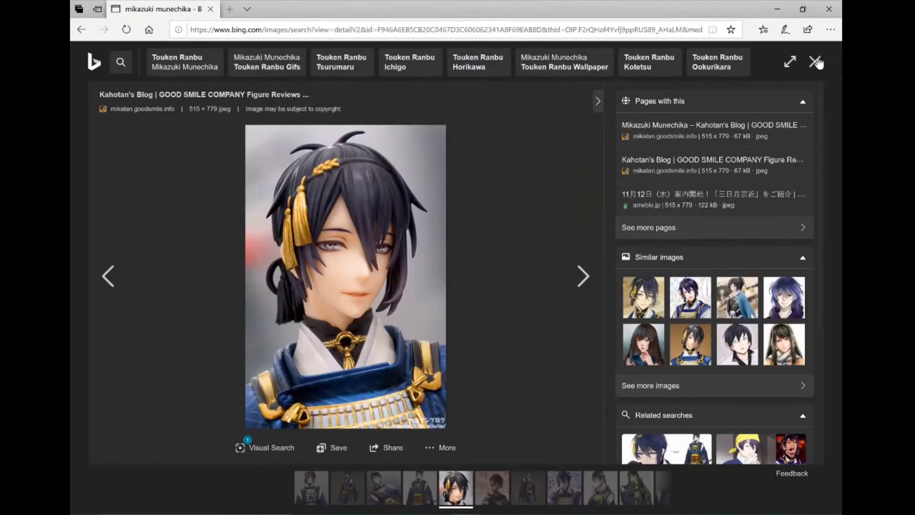
left_click(813, 61)
left_click(451, 415)
left_click(815, 61)
left_click(450, 419)
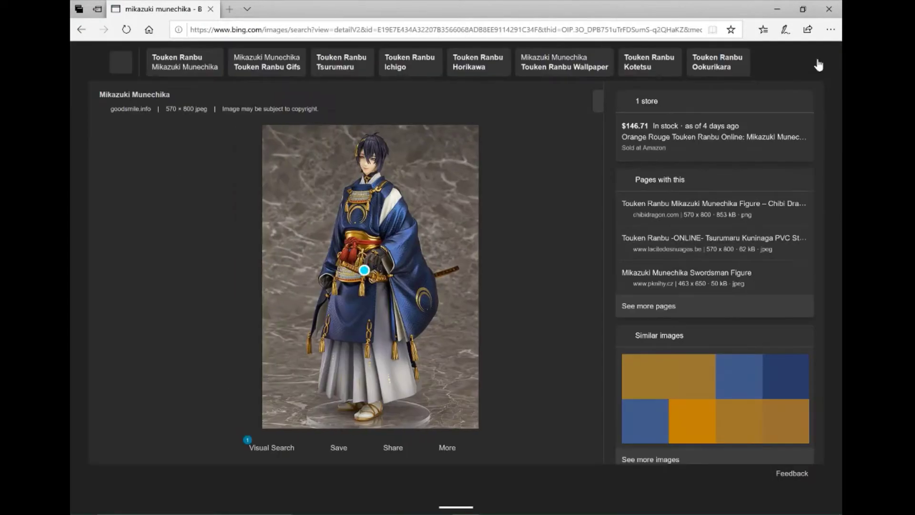
left_click(519, 503)
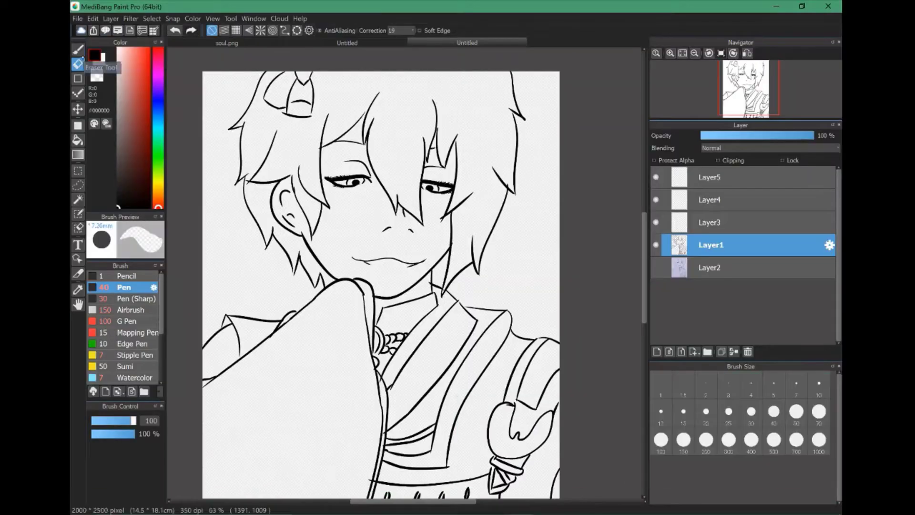
Step: Redraw the pointed ends of the long hair strands beside the right cheek with the Pen at size 40, erasing overlapping lines
key("b")
left_click_drag(450, 258, 440, 320)
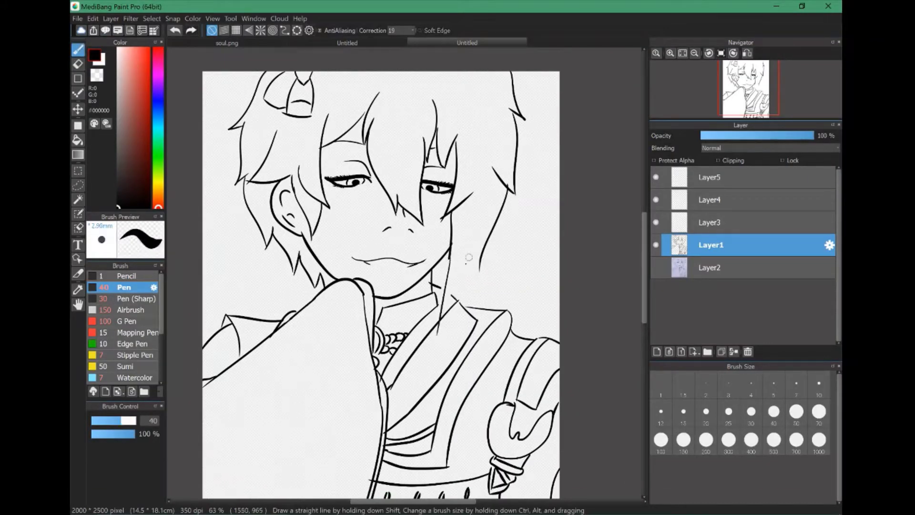
left_click_drag(465, 283, 438, 332)
key("e")
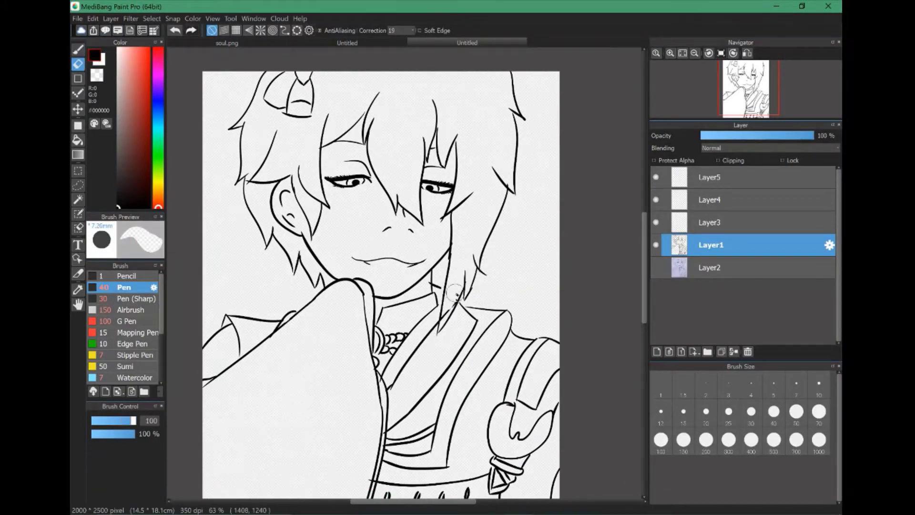
key("b")
scroll(489, 285, "left", 2)
scroll(489, 286, "down", 1)
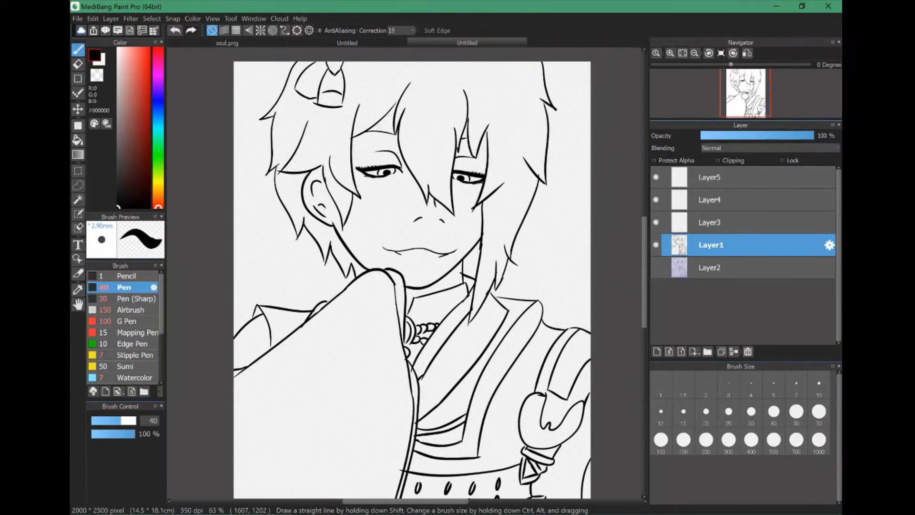
scroll(448, 283, "down", 3)
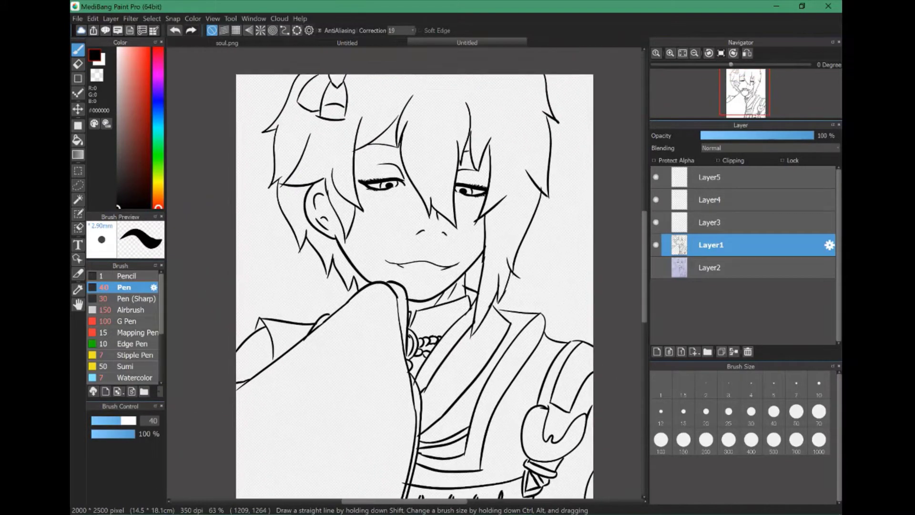
key("e")
scroll(414, 276, "up", 3)
scroll(415, 276, "right", 2)
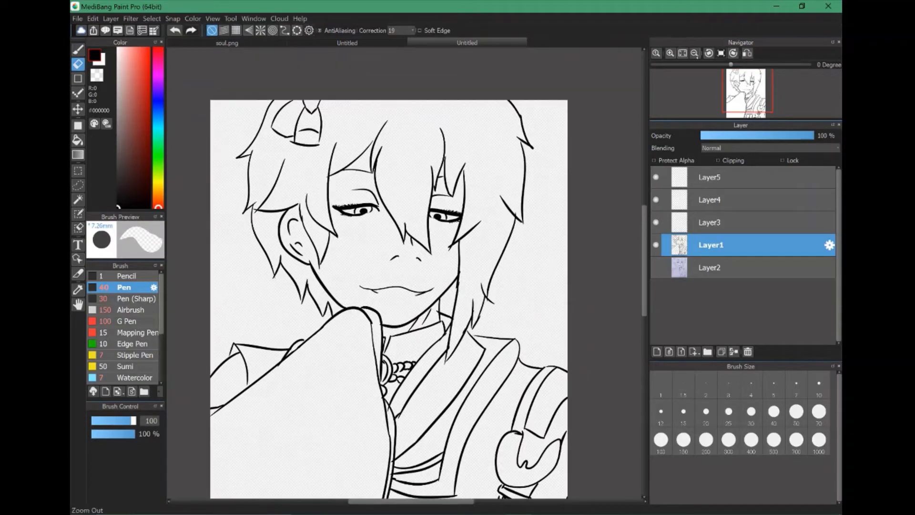
Step: Add a new layer beneath Layer1, fill it with pale lavender, and return the drawing colour to black
key("ctrl+shift+n")
key("g")
left_click(476, 143)
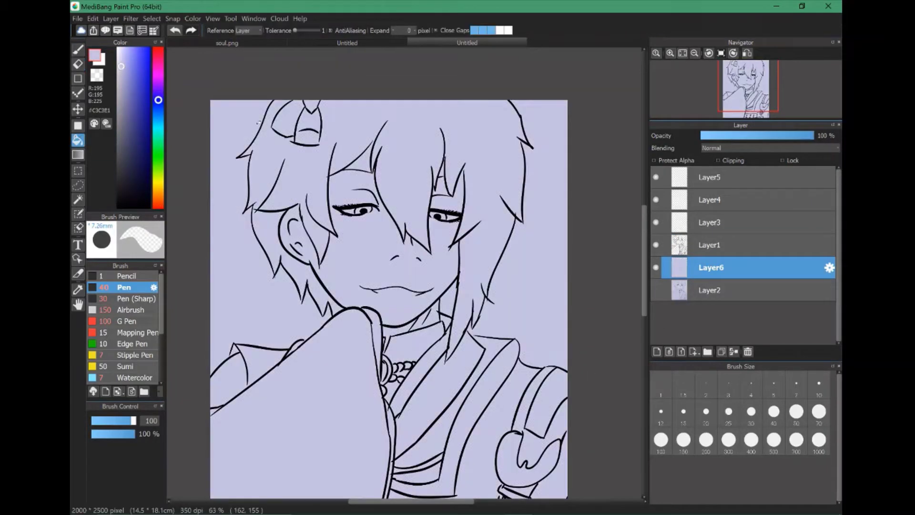
left_click(118, 206)
scroll(429, 281, "up", 2)
scroll(429, 281, "left", 2)
Step: Draw short lower-lip strokes beneath the mouth line on Layer1 with the Pen at size 20
left_click(710, 245)
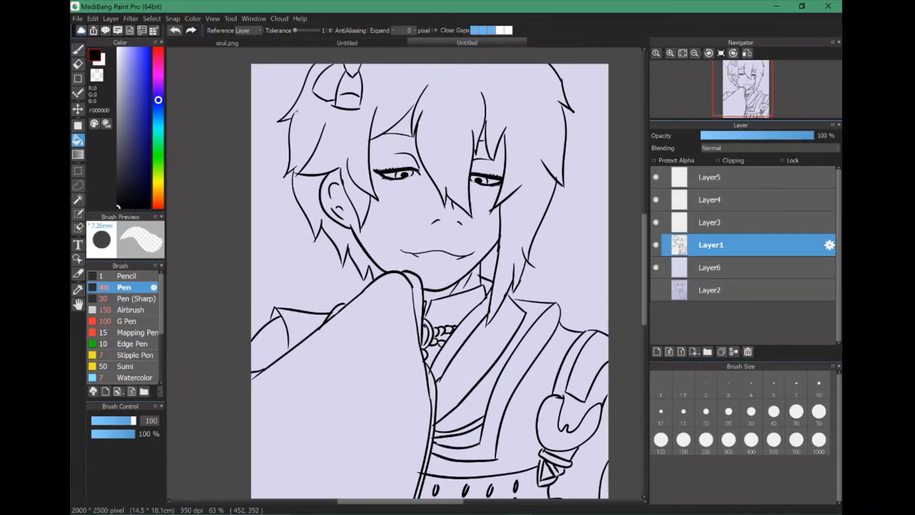
key("b")
key("ctrl+plus")
key("ctrl+plus")
key("ctrl+plus")
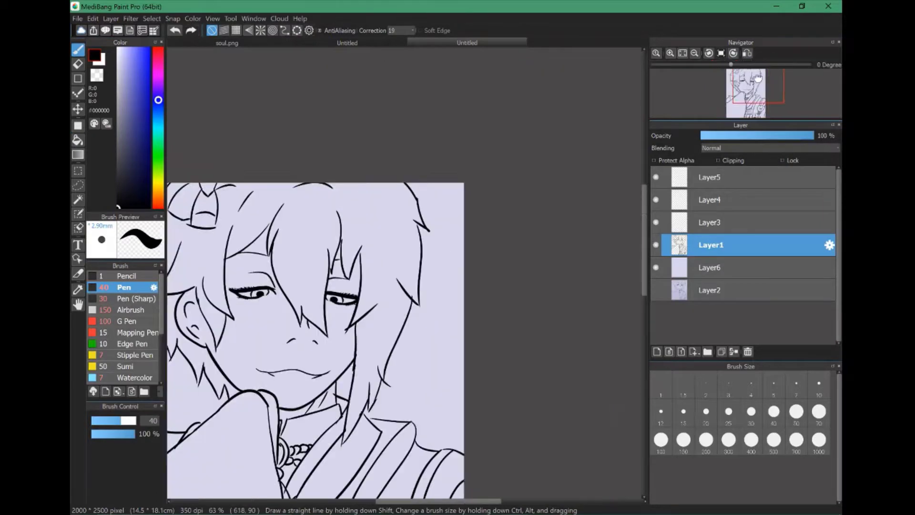
scroll(414, 164, "down", 3)
scroll(414, 164, "up", 3)
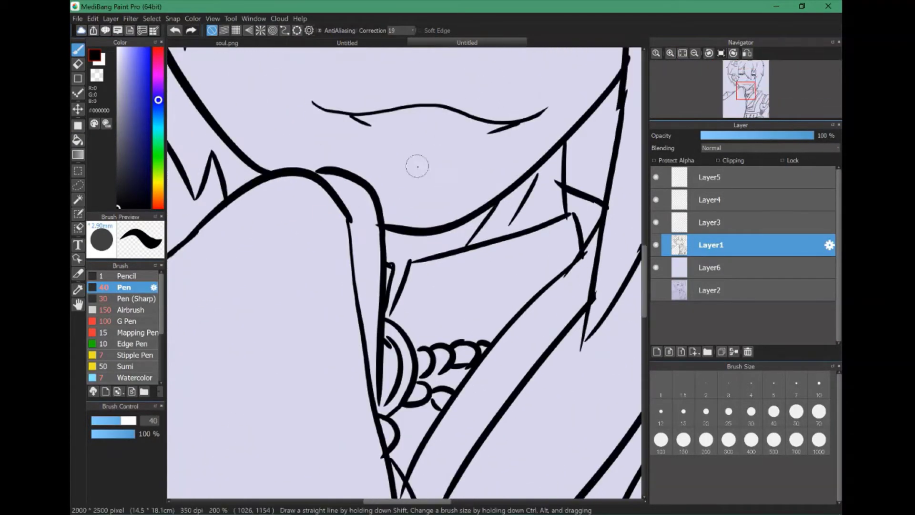
scroll(414, 164, "down", 3)
scroll(414, 163, "up", 4)
key("bracketleft")
key("bracketleft")
key("bracketleft")
left_click_drag(386, 321, 426, 329)
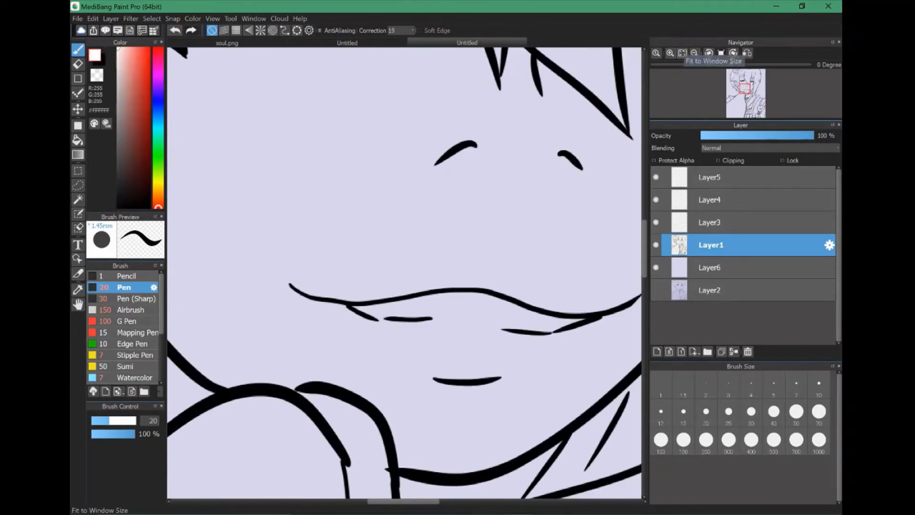
left_click(456, 338)
left_click_drag(494, 339, 552, 333)
key("ctrl+0")
Step: Trim the right corner of the mouth with the Eraser and try repositioning the mouth lines with a lasso selection
left_click(77, 63)
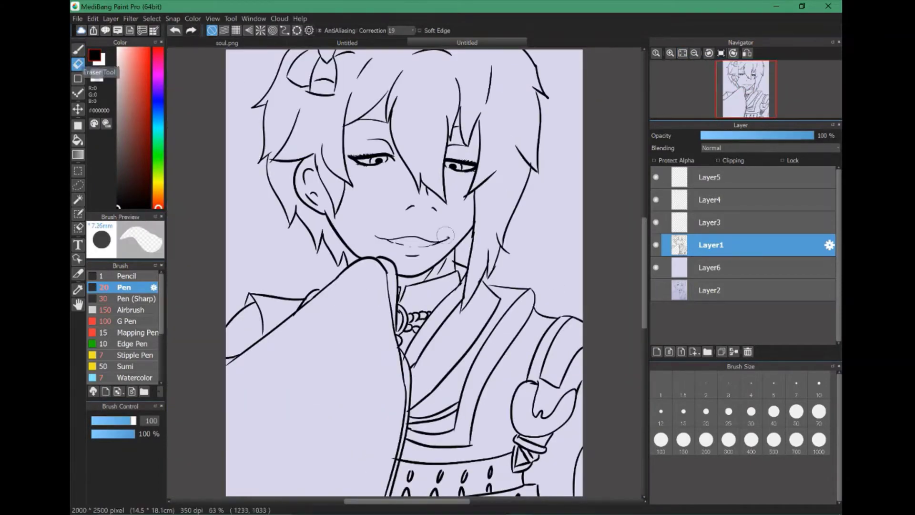
left_click(78, 200)
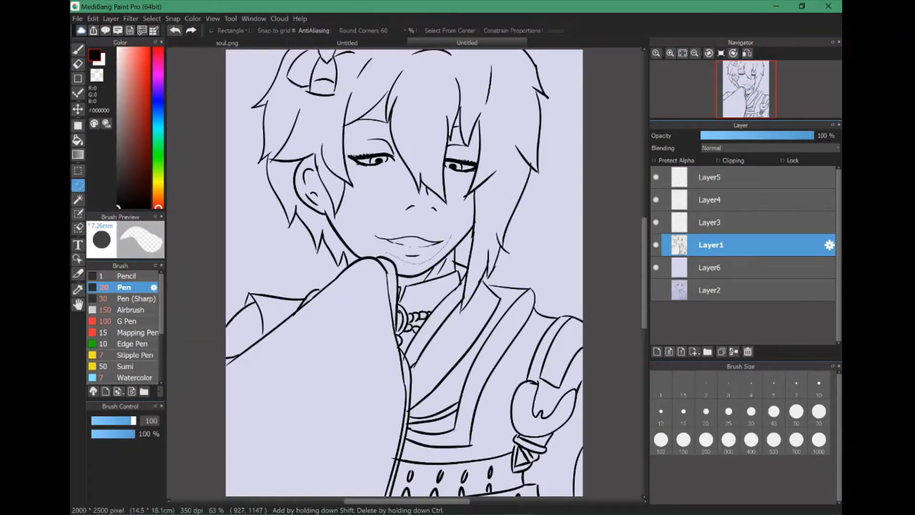
left_click(410, 241)
key("Delete")
key("ctrl+d")
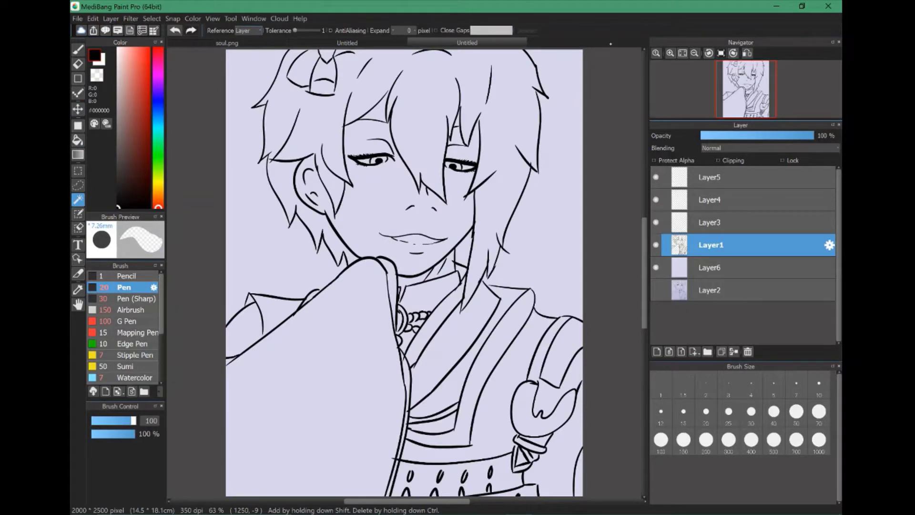
key("e")
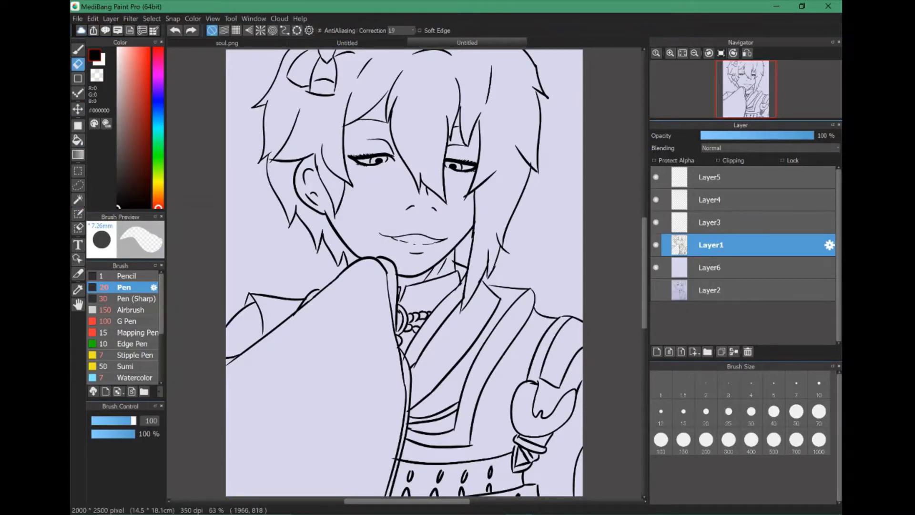
mouse_move(381, 239)
left_mouse_down()
mouse_move(286, 272)
mouse_move(422, 277)
mouse_move(390, 247)
left_mouse_up()
key("ctrl+z")
key("v")
key("ctrl+d")
key("p")
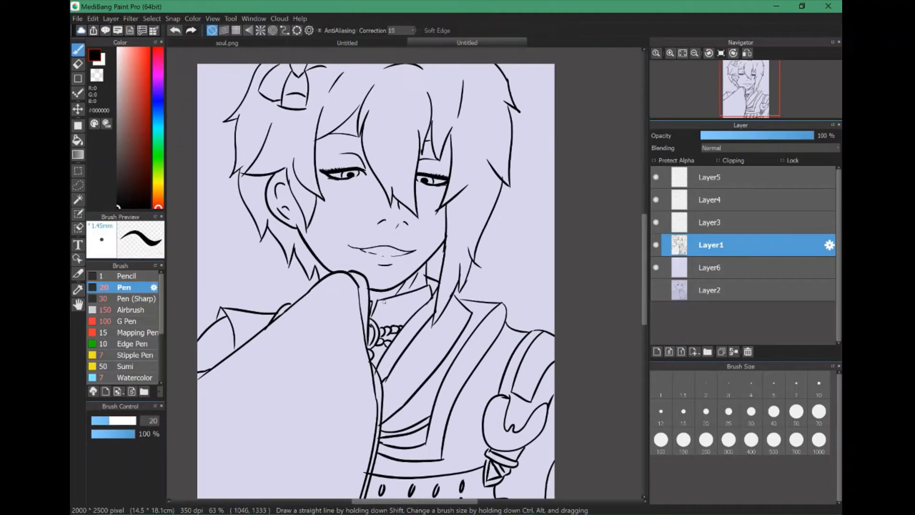
Step: Add inner strand lines throughout the hair on Layer3 with the Pen at size 30
left_click(747, 91)
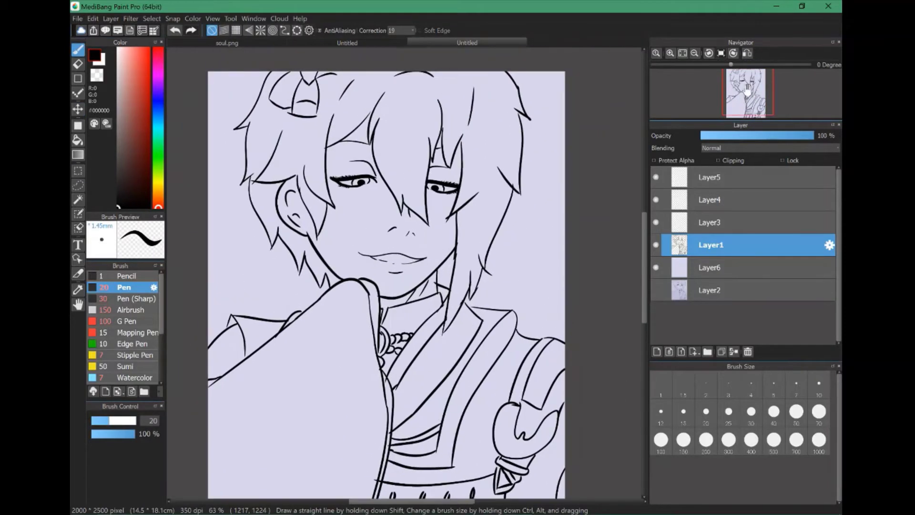
mouse_move(747, 91)
left_mouse_down()
mouse_move(747, 101)
mouse_move(746, 88)
left_mouse_up()
left_click(710, 222)
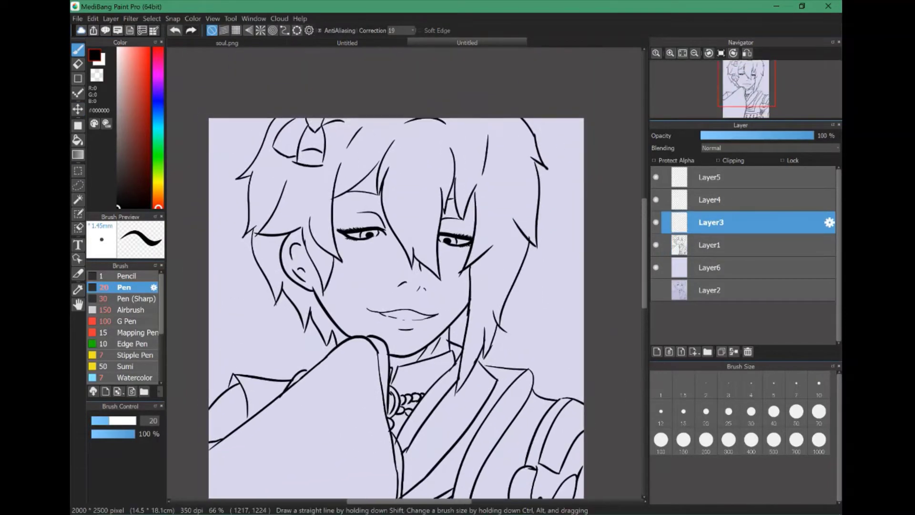
key("]")
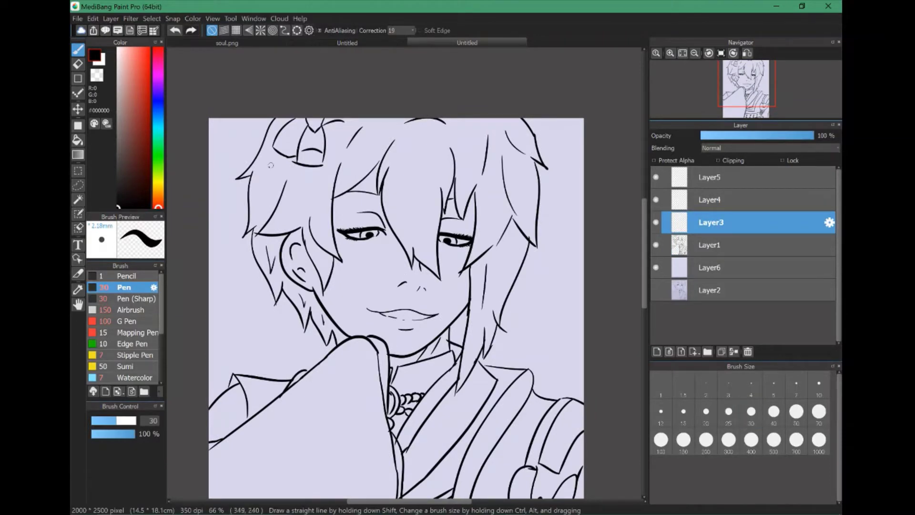
Step: Hatch the small pointed tip at the left shoulder and add light fold lines on that sleeve with the Pen at size 15
left_click(739, 93)
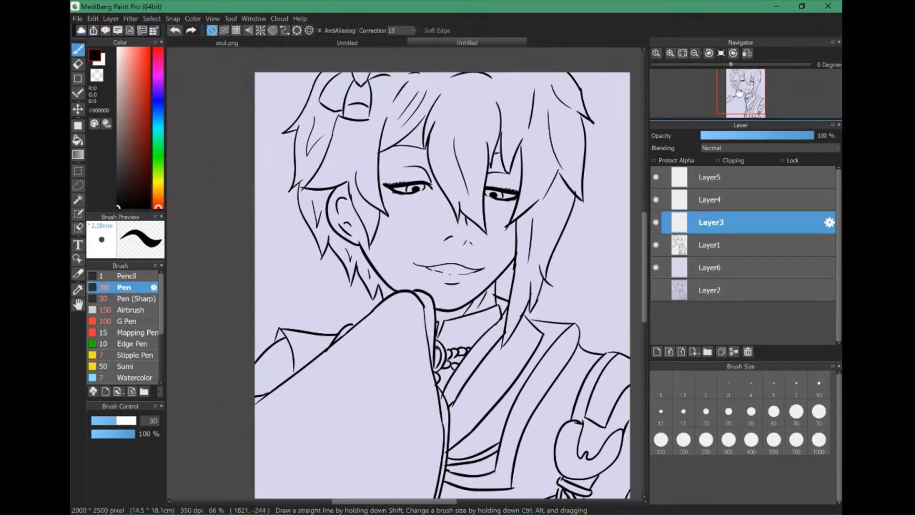
scroll(286, 333, "up", 5)
key("[")
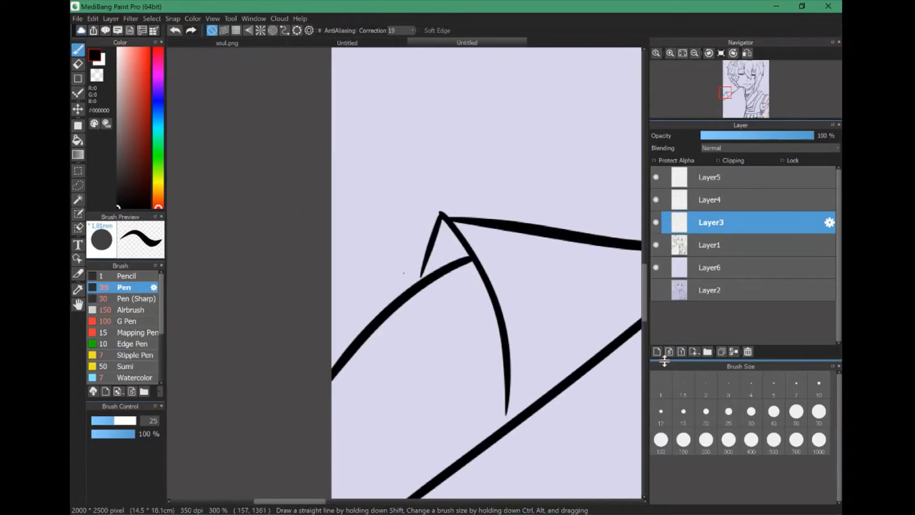
mouse_move(435, 229)
left_mouse_down()
mouse_move(457, 259)
mouse_move(417, 103)
left_mouse_up()
key("ctrl+z")
key("bracketleft")
key("bracketleft")
left_click_drag(318, 249, 410, 157)
left_click_drag(343, 301, 397, 251)
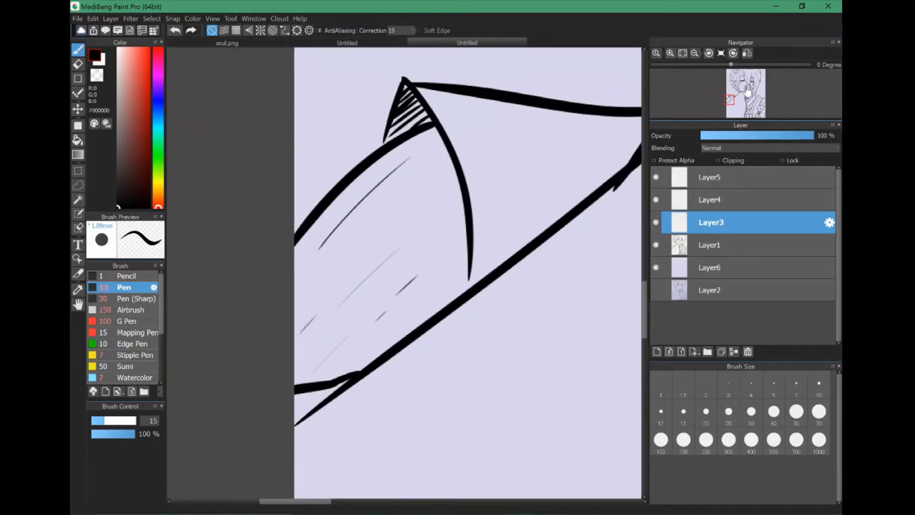
Step: Shade the neck beneath the chin with dense diagonal hatching between the jaw and the collar
left_click(749, 89)
left_click_drag(481, 191, 515, 245)
mouse_move(192, 228)
left_mouse_down()
mouse_move(302, 297)
mouse_move(340, 292)
left_mouse_up()
left_click_drag(556, 162, 524, 267)
left_click_drag(505, 190, 470, 291)
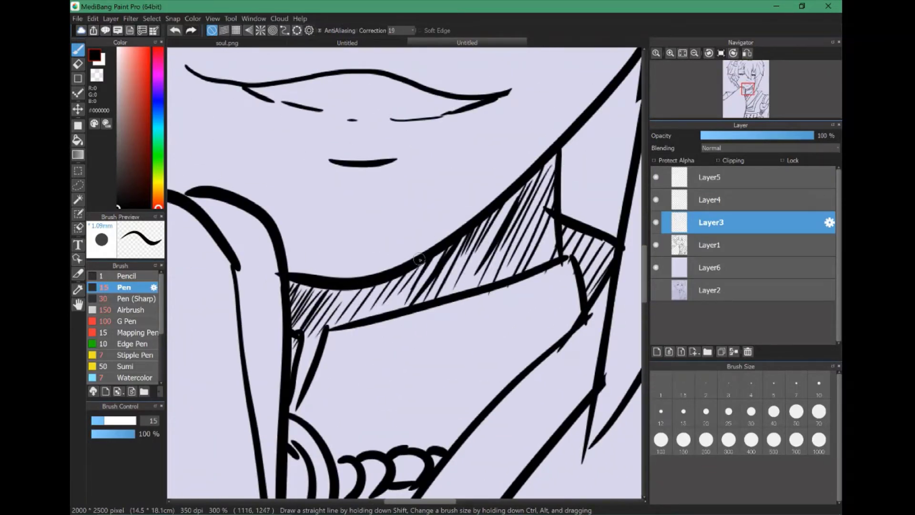
left_click_drag(477, 228, 405, 309)
left_click_drag(548, 162, 403, 270)
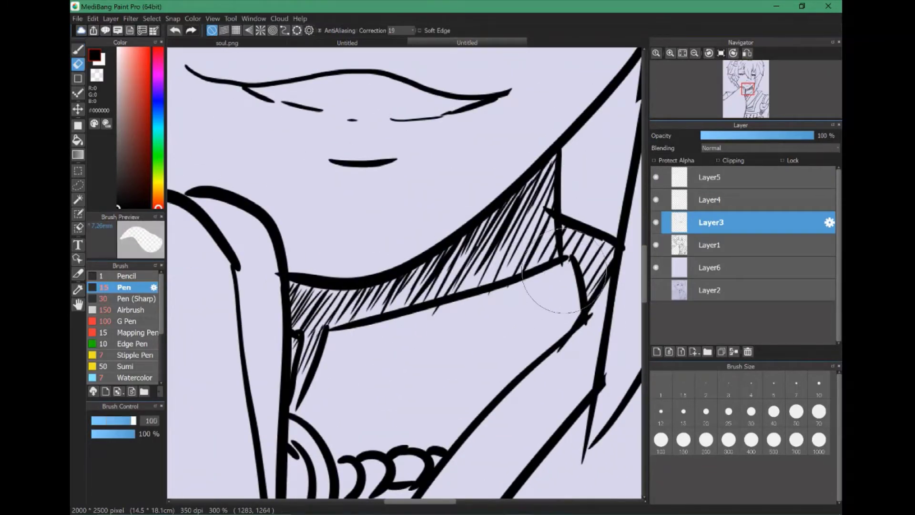
Step: Draw fold lines on the large raised sleeve and hatch shadow strokes along its lower right edge
mouse_move(748, 89)
left_mouse_down()
mouse_move(753, 95)
mouse_move(742, 91)
left_mouse_up()
left_click_drag(472, 185, 444, 206)
left_click_drag(416, 228, 405, 234)
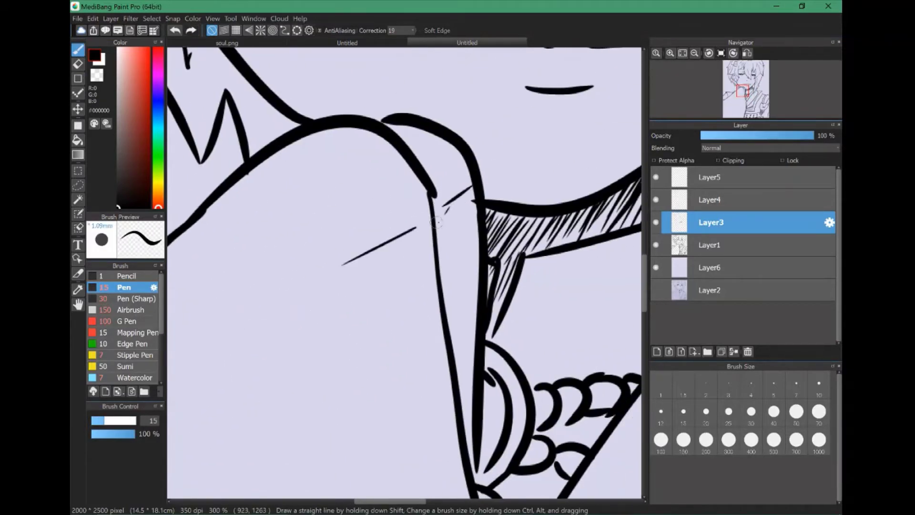
scroll(329, 154, "down", 3)
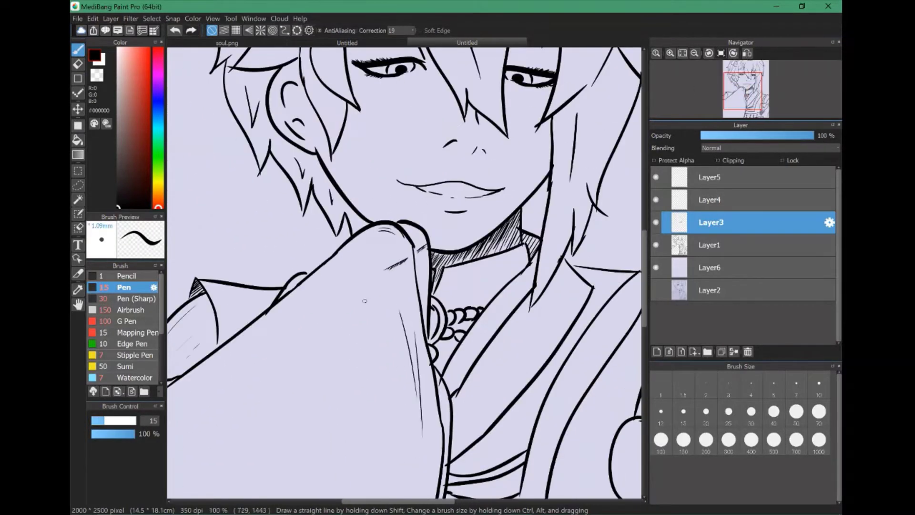
scroll(479, 289, "down", 5)
left_click_drag(487, 242, 468, 324)
left_click_drag(488, 247, 472, 314)
left_click_drag(489, 258, 475, 310)
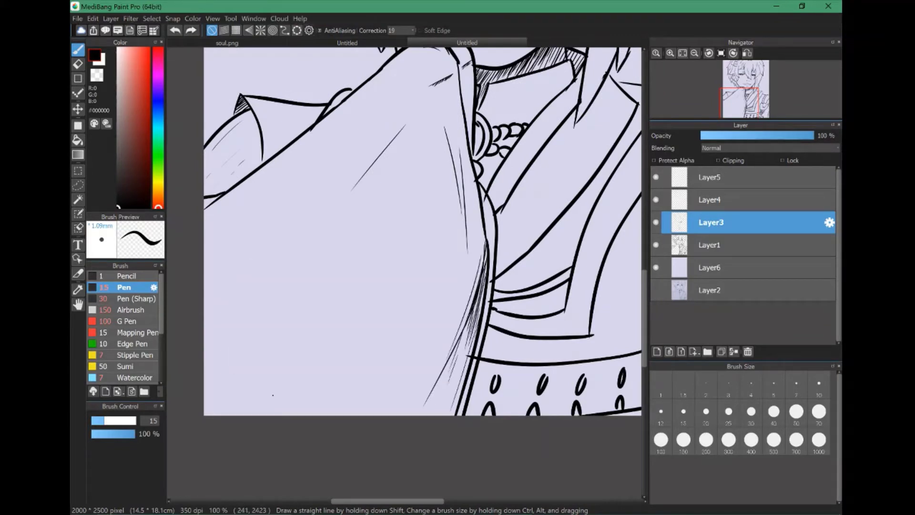
Step: Erase stray line ends along the raised sleeve's right edge on Layer1 with the Eraser at size 15
key("e")
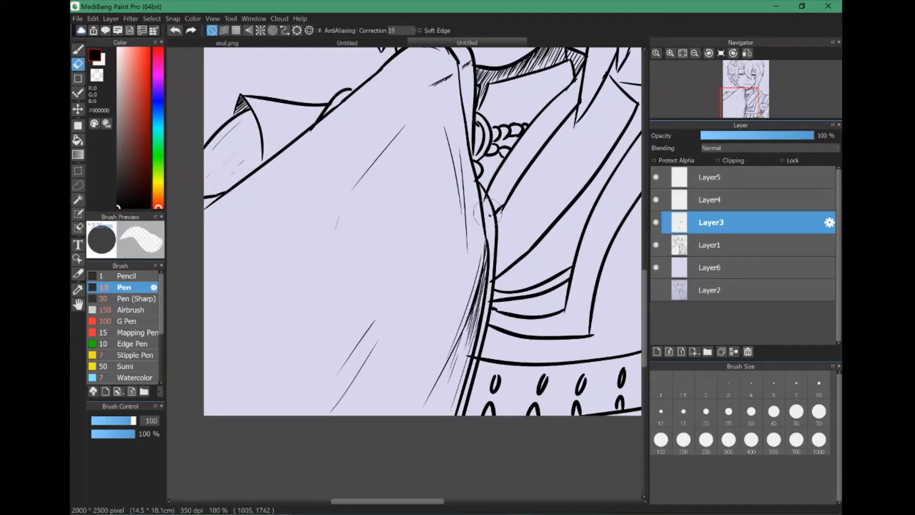
left_click(487, 210, "ctrl")
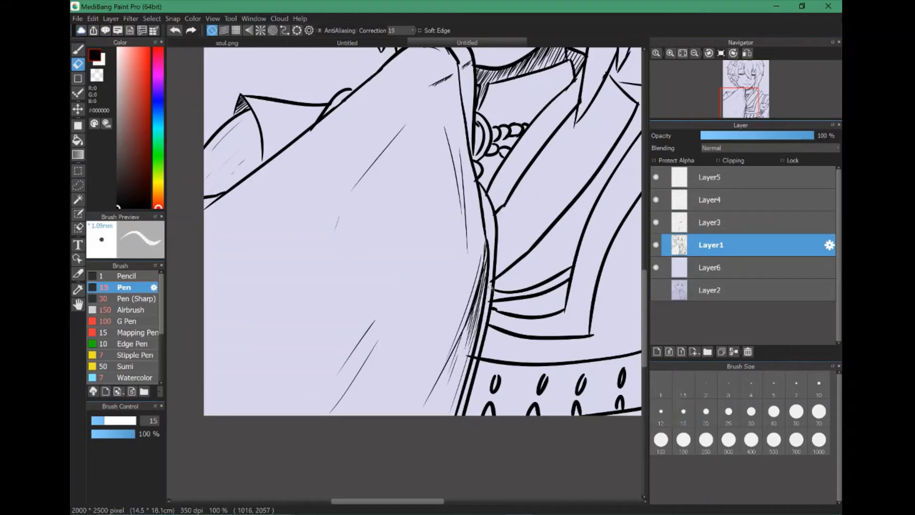
left_click(491, 302, "ctrl")
Step: Add fold lines to the kimono collar and hatch the overlapping chest folds on Layer3 with the Pen at size 15
key("b")
left_click_drag(564, 75, 373, 202)
left_click_drag(430, 242, 371, 326)
left_click_drag(380, 224, 335, 285)
left_click_drag(372, 269, 335, 319)
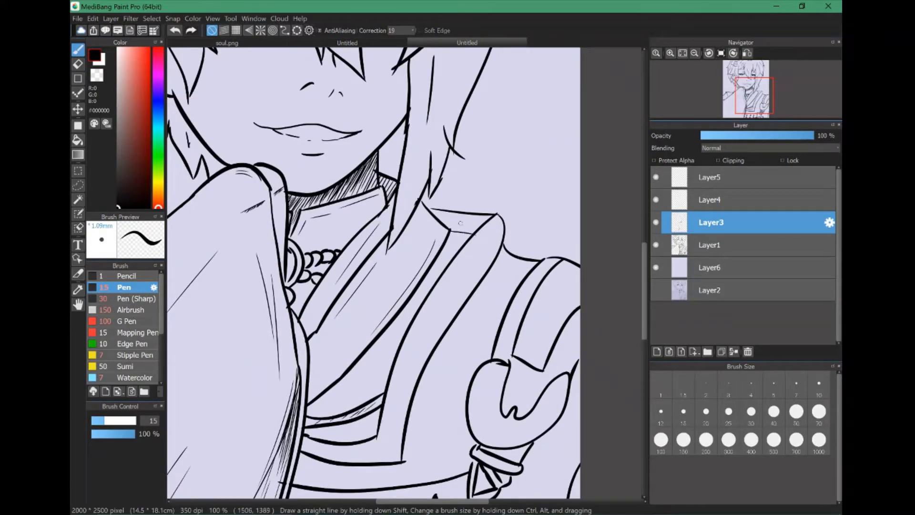
scroll(374, 271, "down", 5)
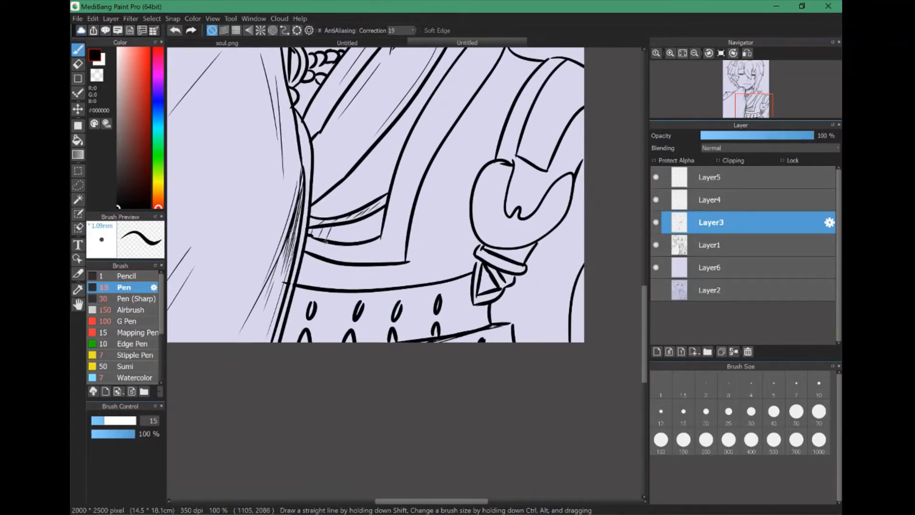
Step: Hatch shadows under the right-side hair locks and between the left hair and jaw on Layer3
left_click_drag(753, 101, 744, 65)
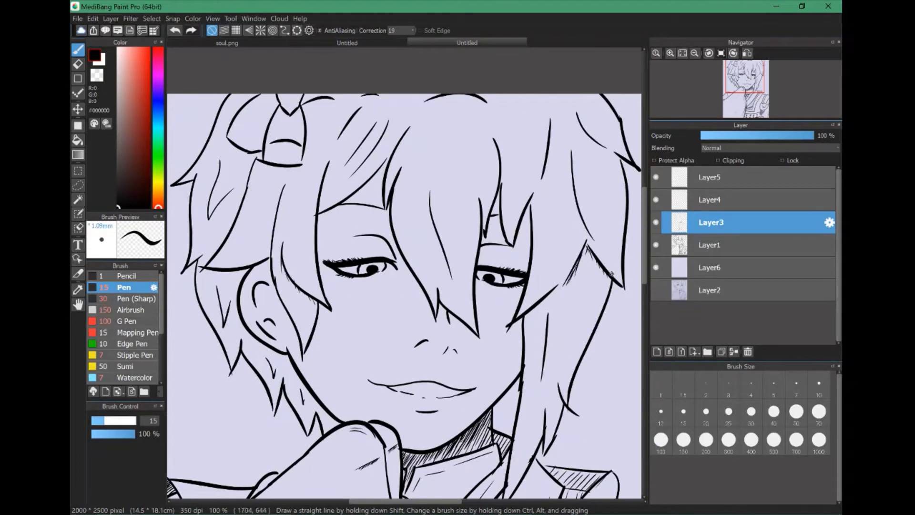
left_click_drag(307, 388, 313, 428)
left_click_drag(294, 376, 297, 408)
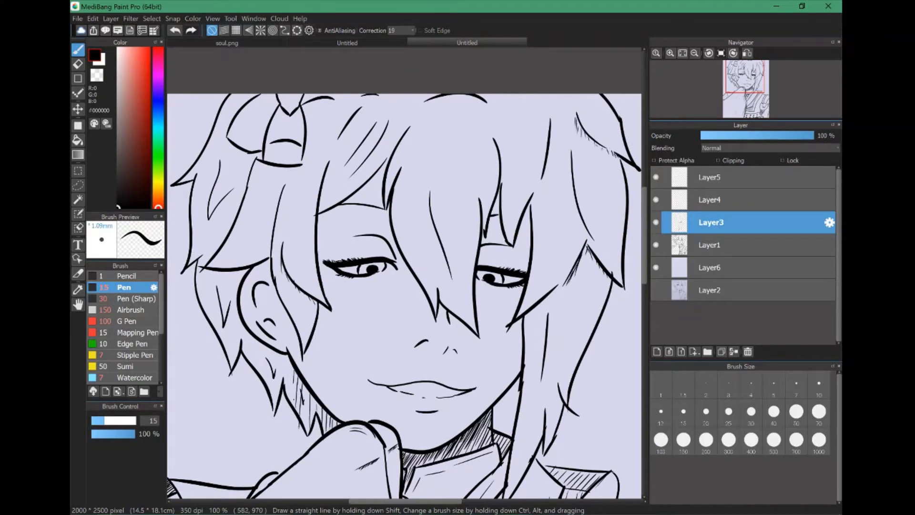
Step: Hatch shadows inside the ear and across the back hair locks behind it on Layer3
left_click_drag(281, 357, 287, 379)
left_click_drag(287, 364, 292, 391)
left_click_drag(234, 327, 242, 361)
mouse_move(246, 325)
left_mouse_down()
mouse_move(250, 348)
mouse_move(239, 352)
left_mouse_up()
left_click_drag(236, 305, 228, 337)
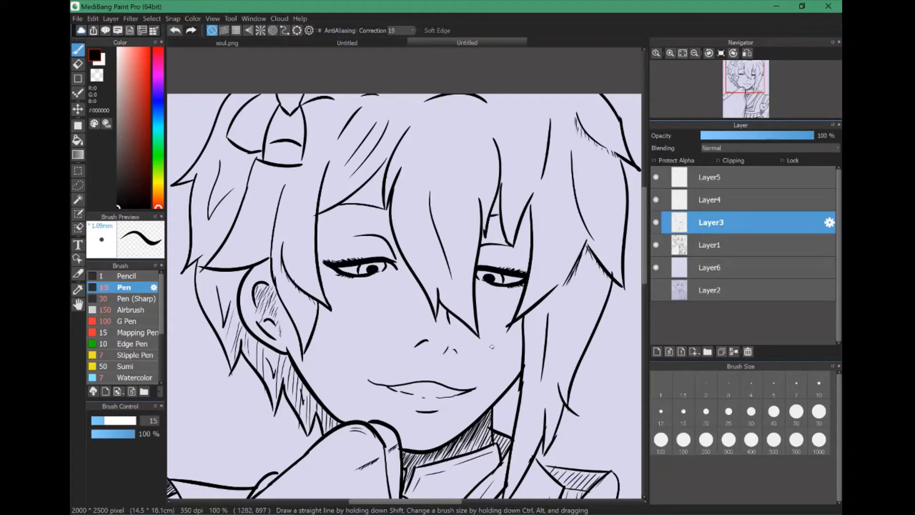
Step: Add short hatching strokes along the eyelid crease, nose and nostrils, and extend and shade the line under the lower lip on Layer3
scroll(364, 210, "up", 3)
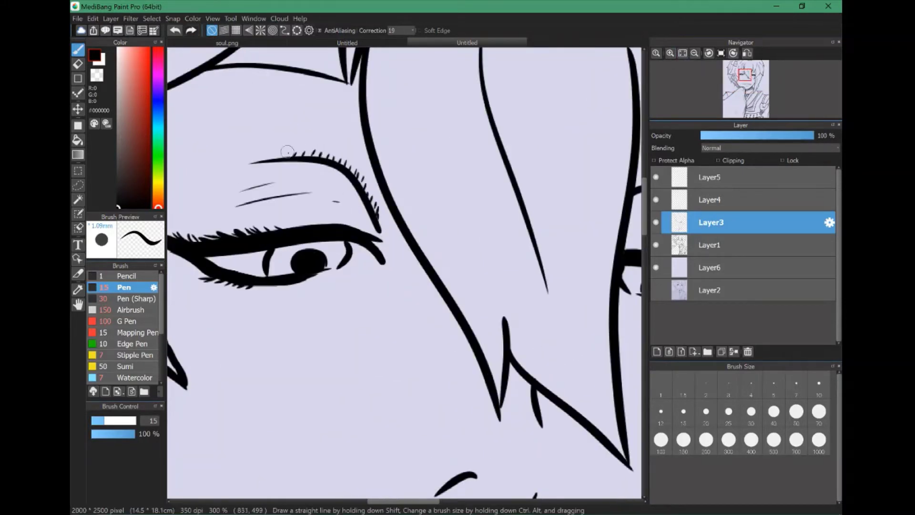
left_click_drag(461, 466, 390, 223)
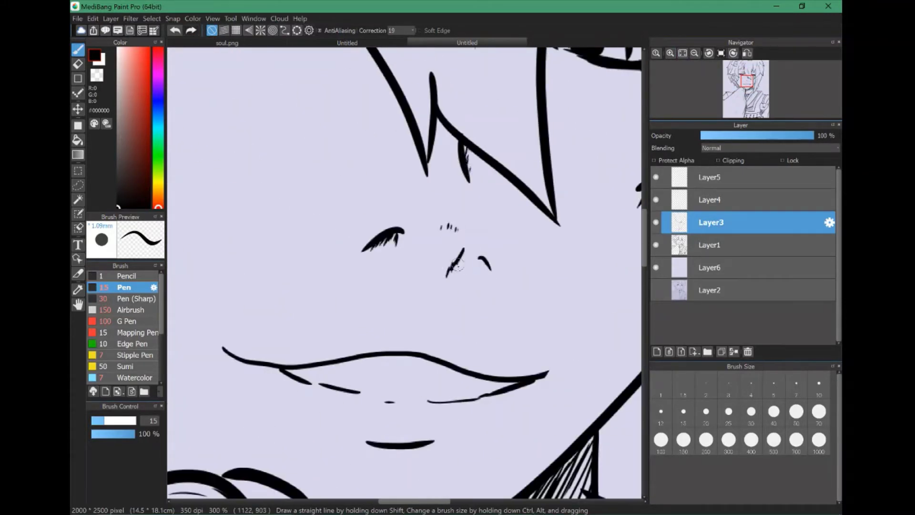
left_click_drag(349, 439, 368, 446)
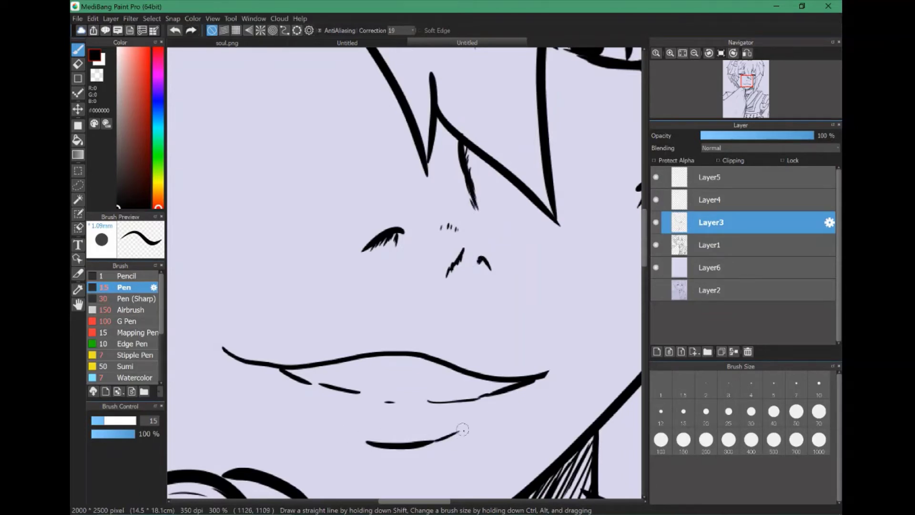
left_click_drag(323, 419, 353, 436)
mouse_move(448, 425)
left_mouse_down()
mouse_move(456, 413)
mouse_move(479, 422)
left_mouse_up()
Step: Draw slanted blush lines on both cheeks in salmon red #E07D7B with the Pen at size 12
scroll(404, 273, "down", 5)
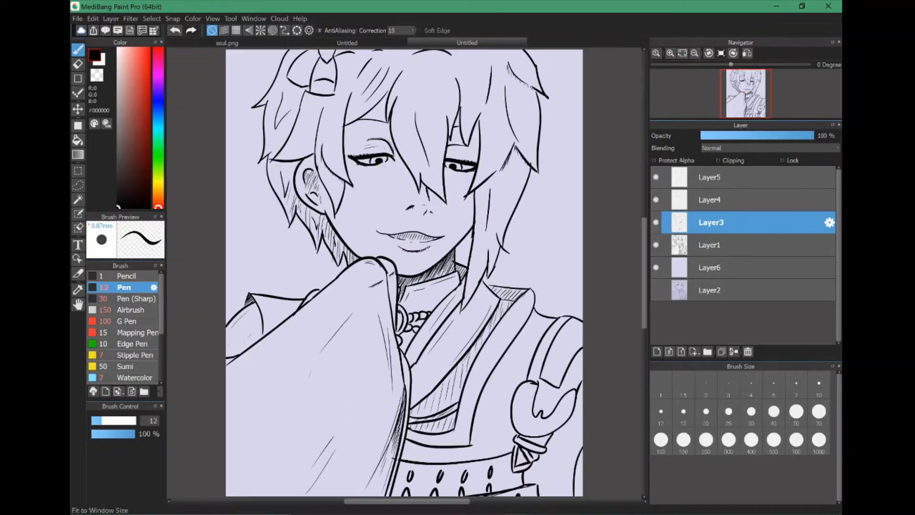
scroll(404, 273, "up", 2)
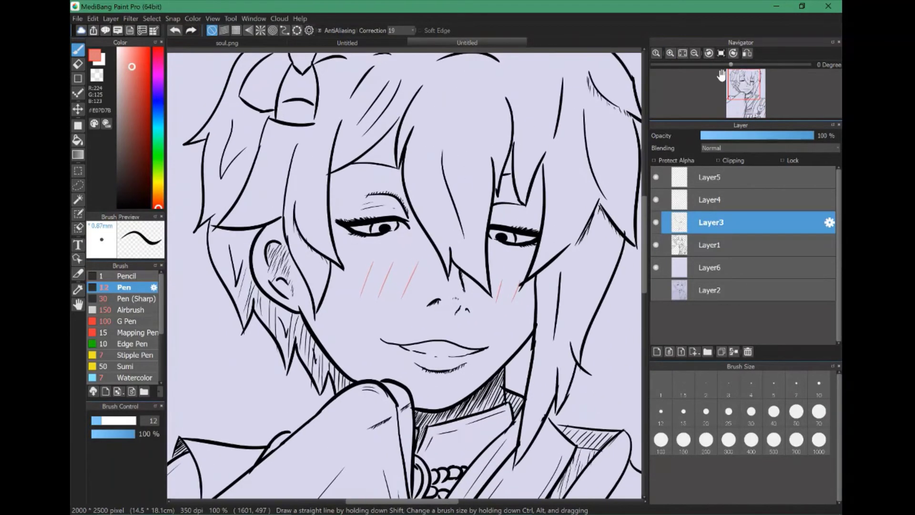
key("w")
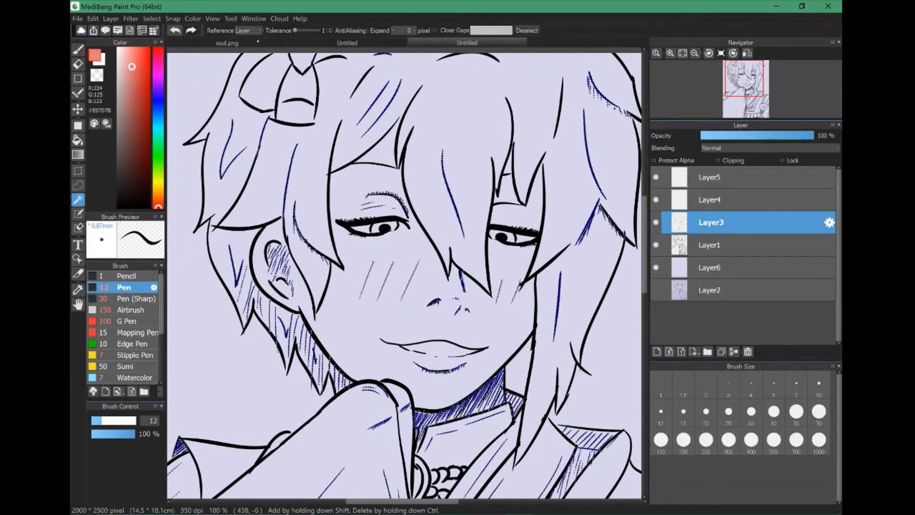
left_click(245, 30)
left_click(710, 245)
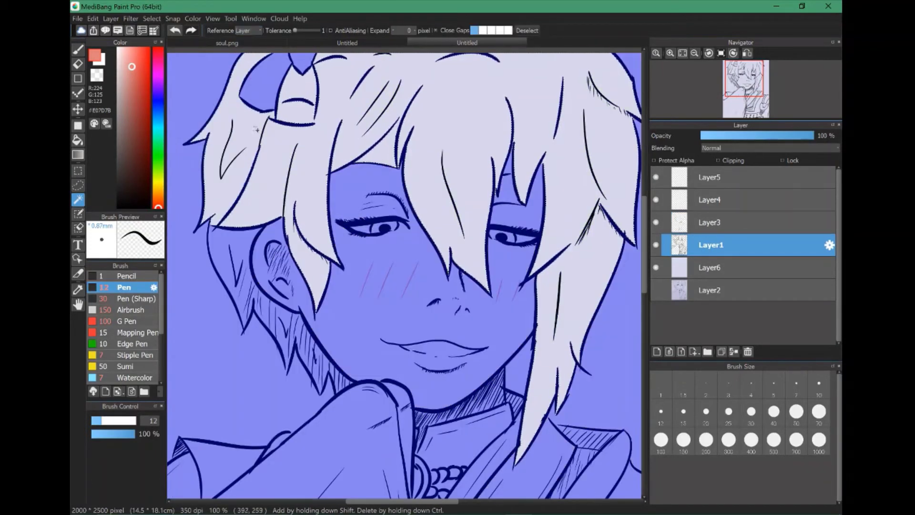
left_click(294, 210)
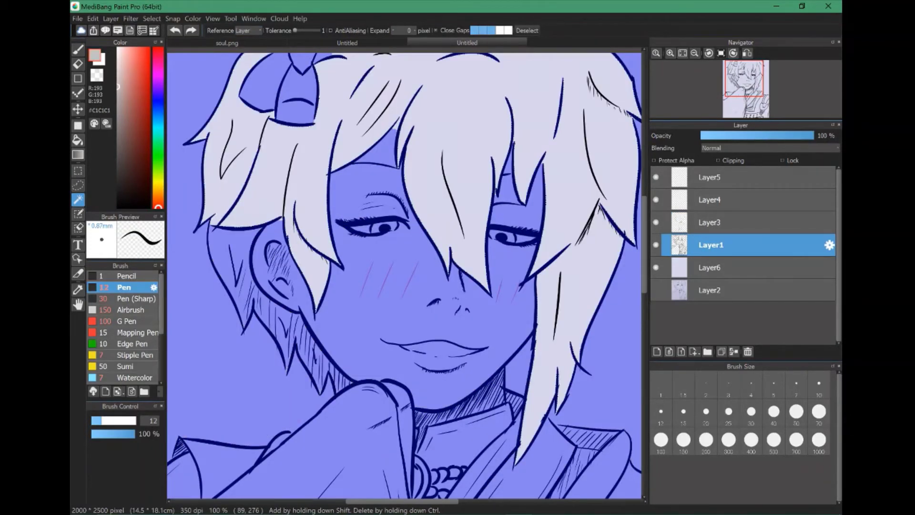
key("ctrl+d")
Step: Try filling the hair grey and the raised sleeve and kimono panels dark grey #636363 directly on Layer1
key("g")
left_click(442, 92)
scroll(404, 272, "up", 2)
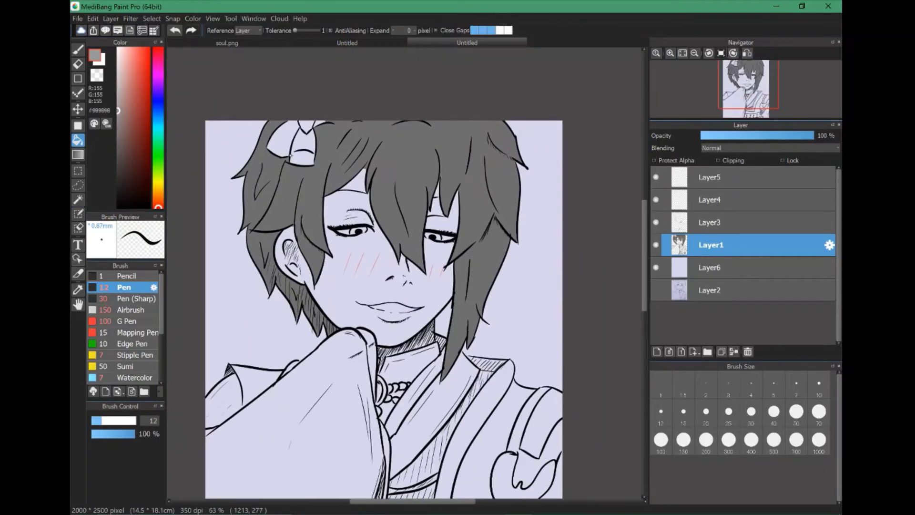
scroll(404, 272, "down", 3)
left_click(118, 145)
left_click(236, 303)
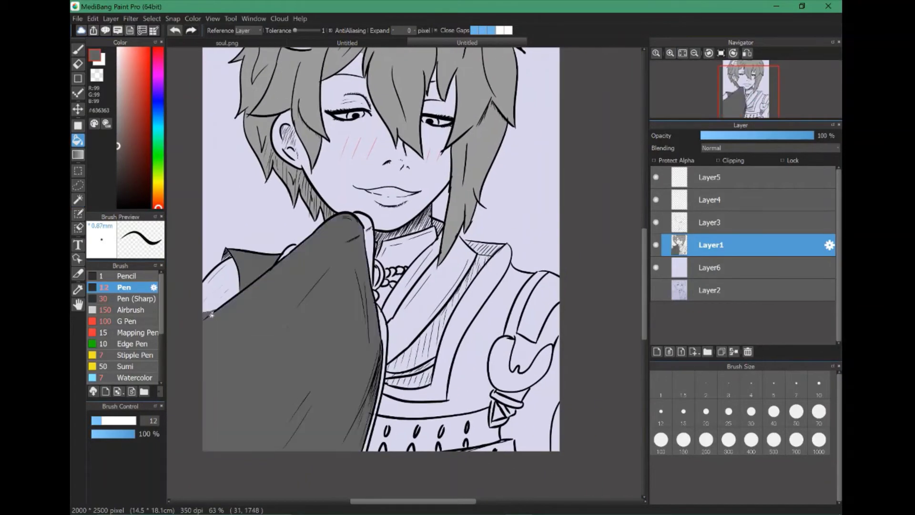
left_click(491, 267)
key("b")
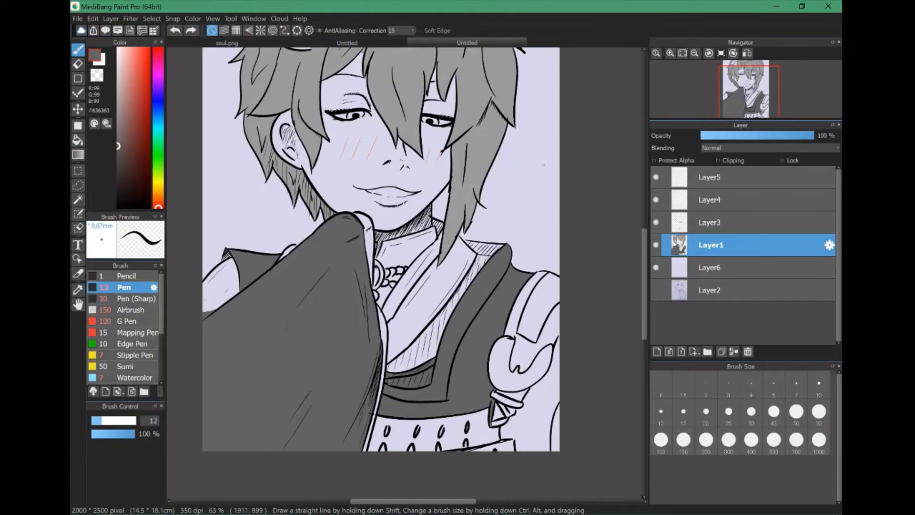
Step: Try painting the shoulder fold dark grey with the Pen at size 40, and undo the grey fills on Layer1
scroll(477, 244, "up", 5)
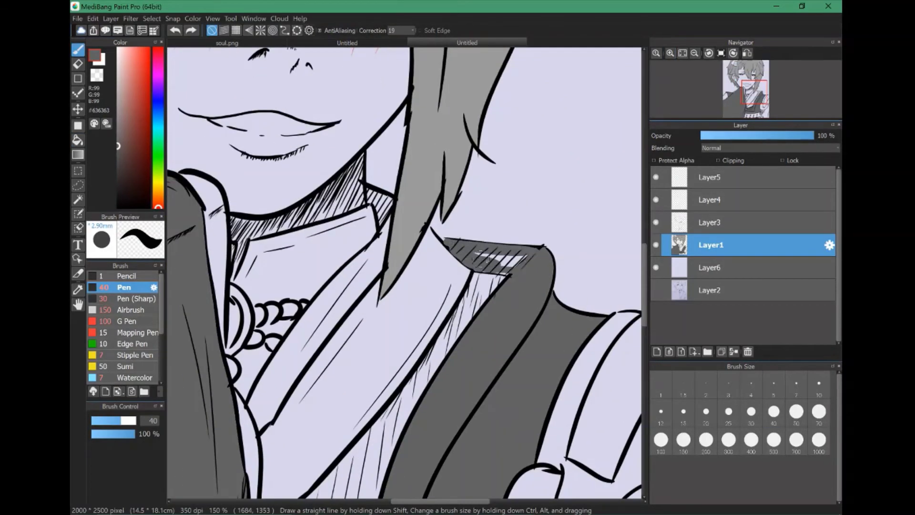
key("ctrl+z")
key("ctrl+z")
key("ctrl+z")
key("ctrl+z")
Step: Add a new layer below Layer1 and set the Bucket to reference the Canvas, with Layer3 hidden
scroll(551, 298, "down", 5)
key("ctrl+shift+n")
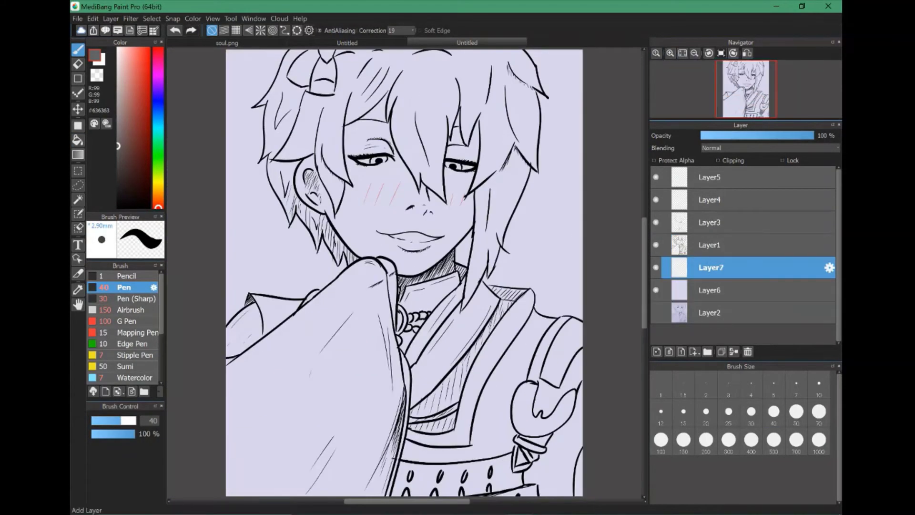
key("g")
left_click(245, 30)
left_click(245, 45)
left_click(374, 284)
left_click(656, 223)
key("ctrl+z")
Step: Fill the raised sleeve and the kimono's chest panel with dark grey #636363 on Layer7
left_click(326, 392)
left_click(507, 384)
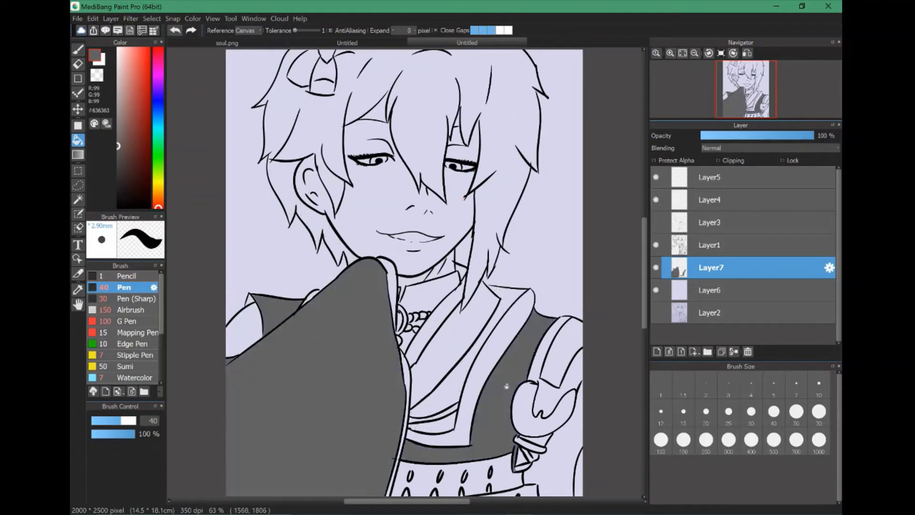
key("ctrl+z")
key("b")
key("g")
left_click(495, 362)
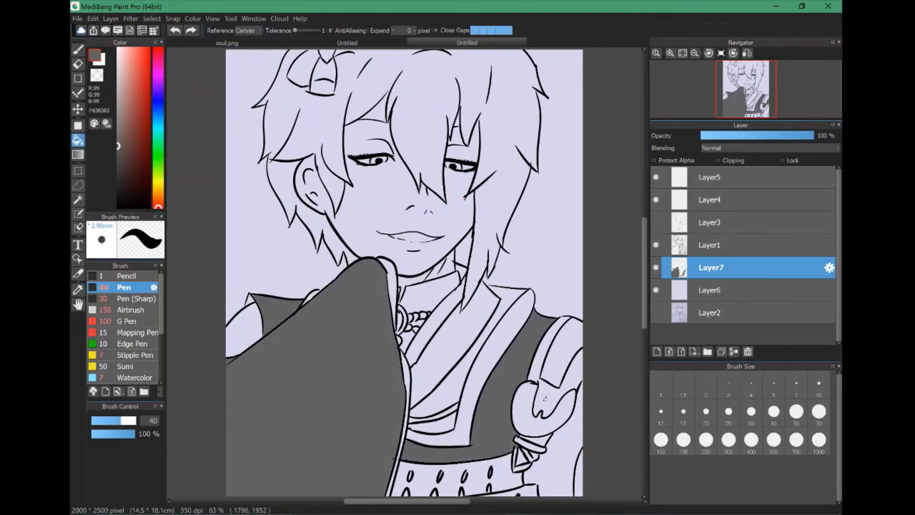
Step: Fill the outer collar bands, the chest folds and the lower right sleeve with dark grey #636363 on Layer7
left_click(567, 472)
left_click(458, 353)
left_click(500, 333)
left_click(456, 405)
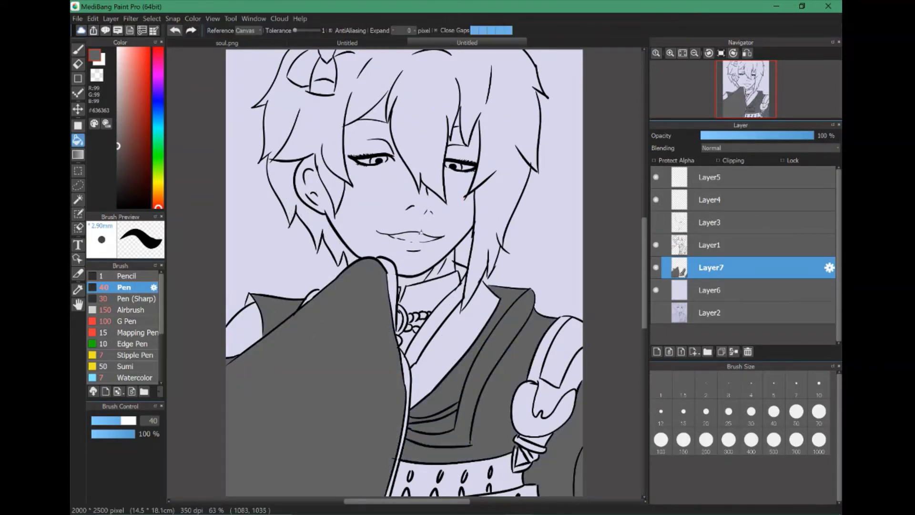
Step: Color the high-necked undershirt and the gaps around the neck cord solid black on Layer7, touching up with the Pen at size 12
key("e")
scroll(408, 292, "up", 4)
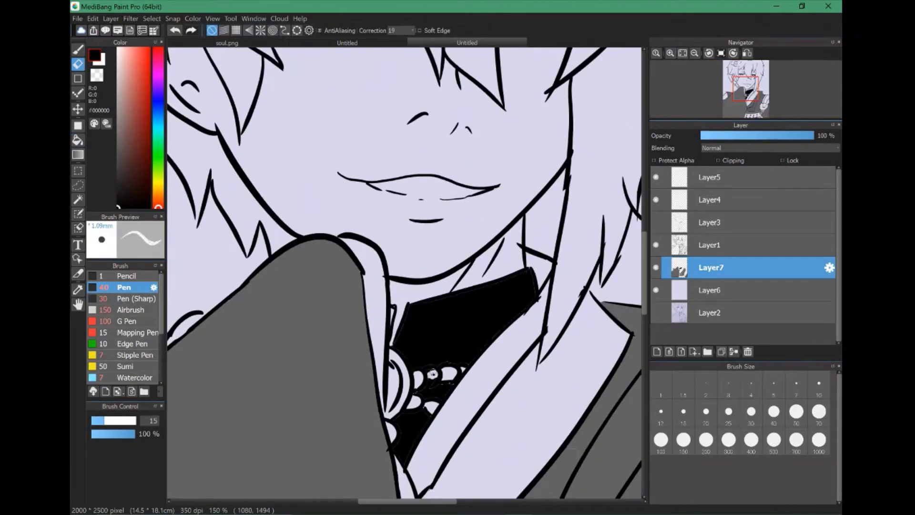
key("b")
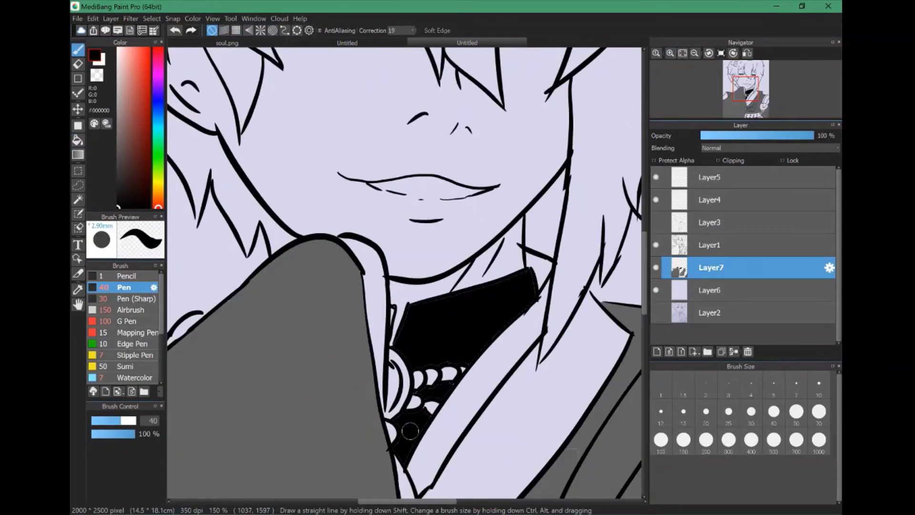
key("g")
left_click(394, 376)
key("ctrl+z")
key("b")
left_click_drag(394, 368, 392, 385)
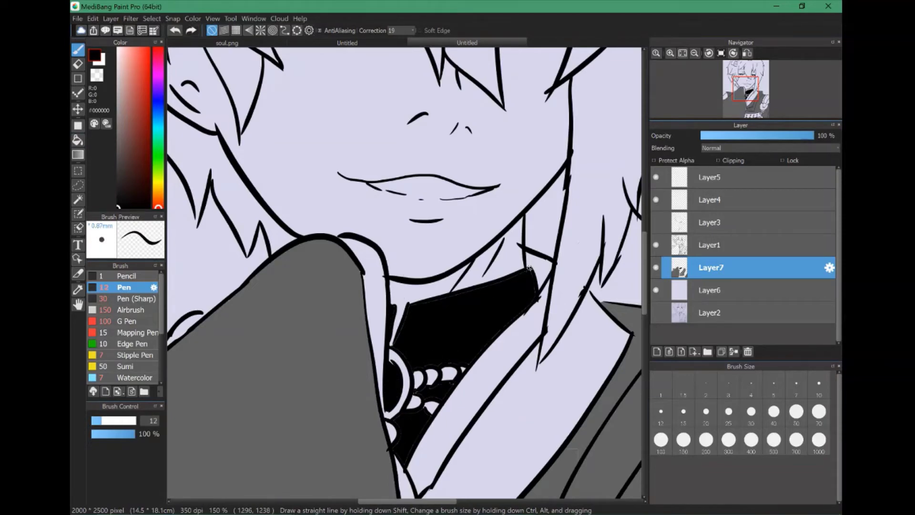
scroll(528, 269, "down", 4)
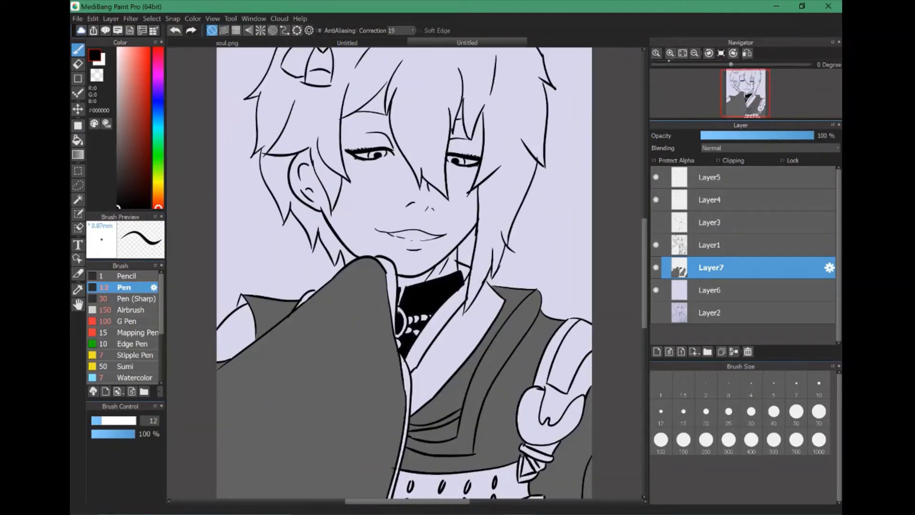
Step: Clear the dark grey from the kimono's inner collar band by filling it with the transparent color
left_click(796, 411)
key("g")
key("c")
left_click(513, 305)
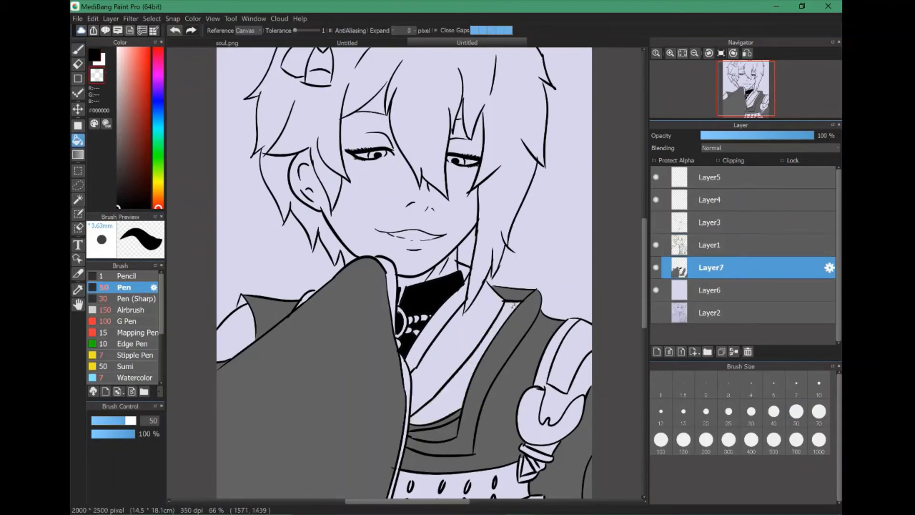
Step: Fill the side strips and cord area of the shoulder armor with mid grey #989898 on Layer7
left_click_drag(513, 305, 594, 352)
left_click(594, 351, "alt")
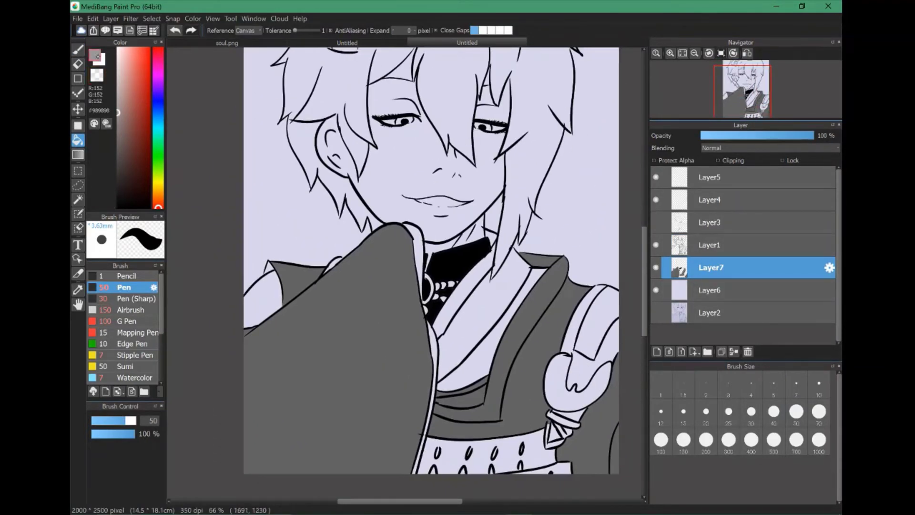
left_click(585, 321)
left_click(119, 74)
left_click(594, 378)
key("ctrl+z")
key("c")
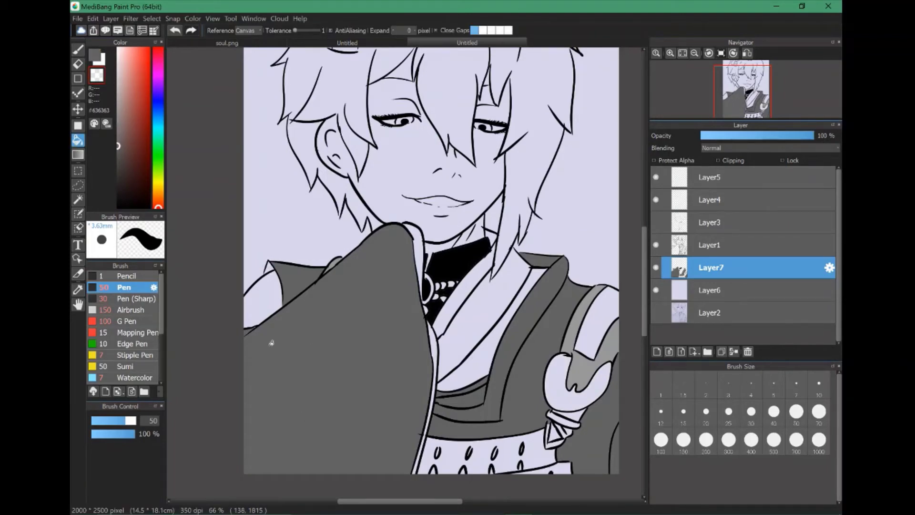
Step: Fill the front hair and the back hair locks with light grey #A0A0A0 on Layer7
scroll(342, 213, "up", 5)
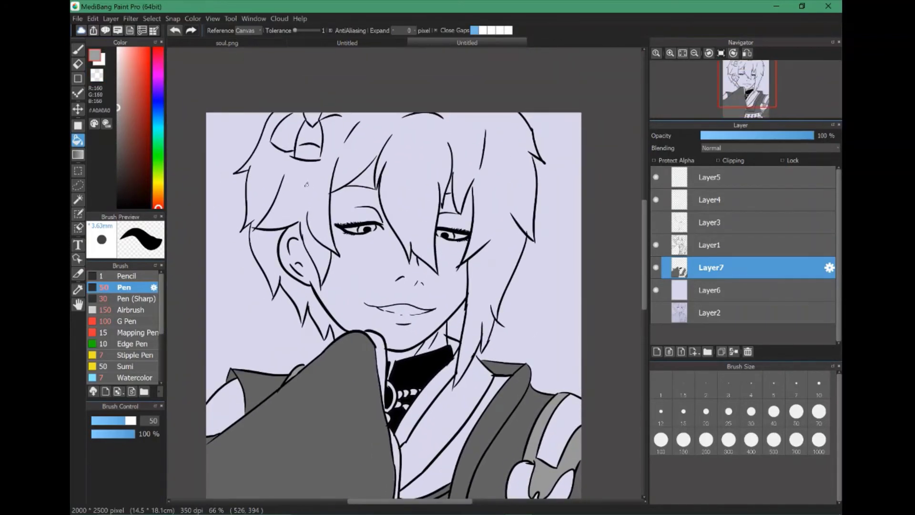
left_click(496, 139)
key("ctrl+z")
left_click(446, 119)
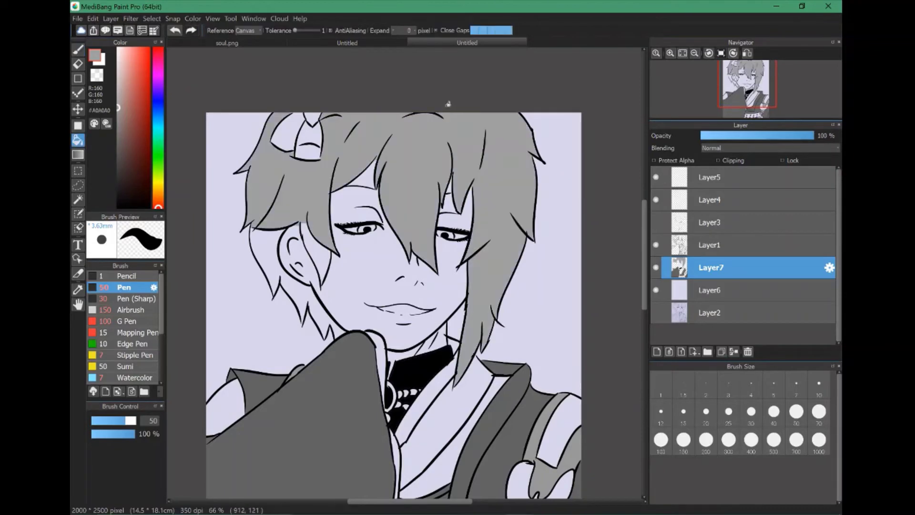
scroll(362, 267, "up", 6)
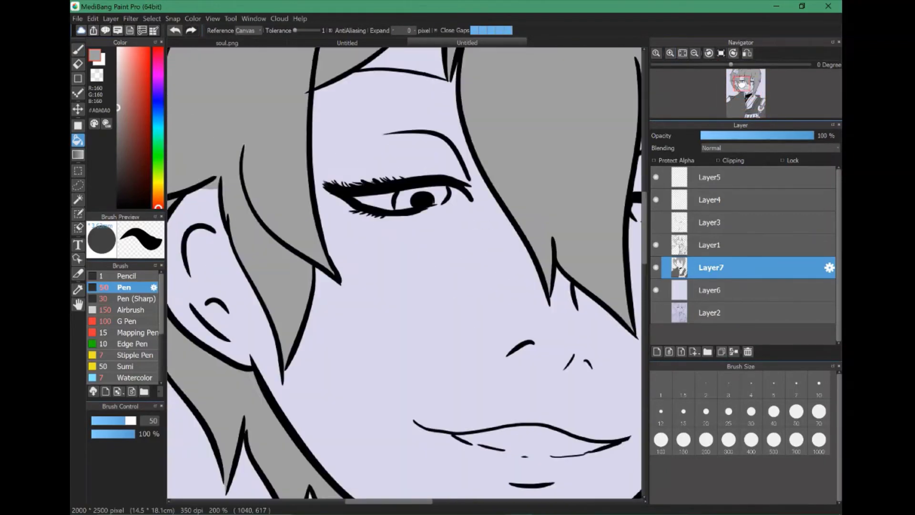
Step: Paint both irises light blue #B3C6E3 on Layer7 with the Pen at size 50
left_click(493, 246, "alt")
key("b")
left_click_drag(600, 254, 479, 180)
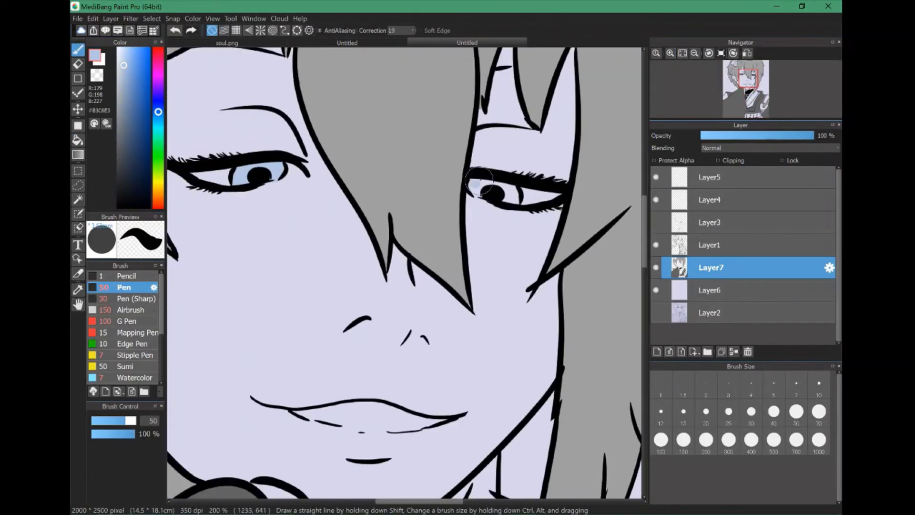
Step: Shade the upper part of both irises in darker grey-blue with the Airbrush at size 40 and 11% opacity
left_click(477, 193, "alt")
key("a")
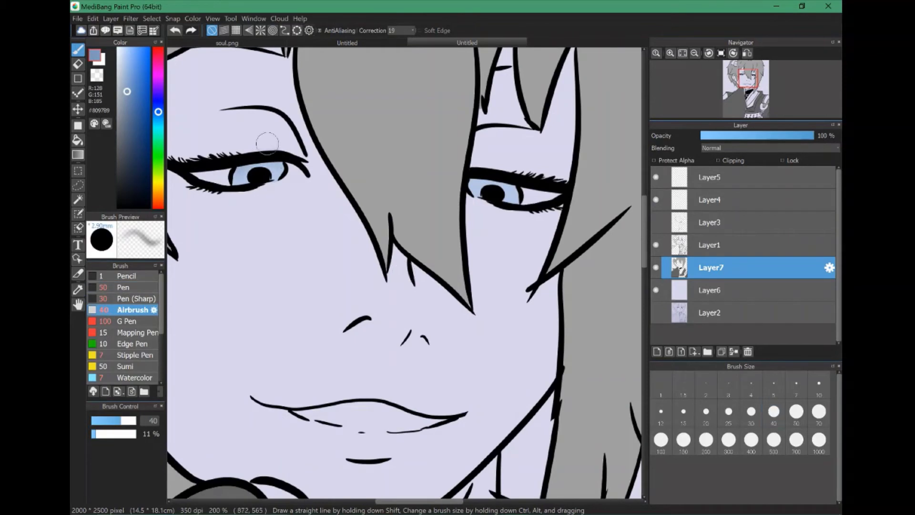
left_click(270, 158, "alt")
left_click(281, 177, "alt")
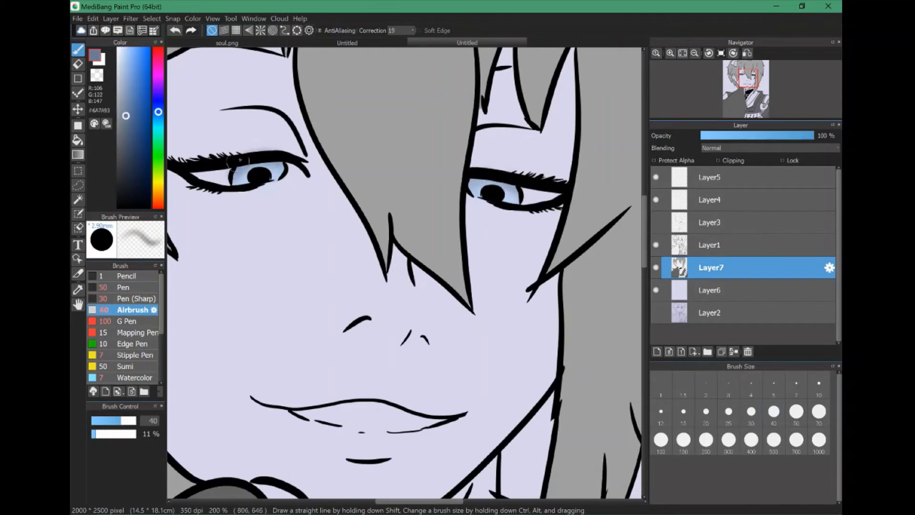
Step: Select the back hair on Layer7 with the Magic Wand and shade it in grey #777777 with the Airbrush at size 300
scroll(475, 200, "down", 5)
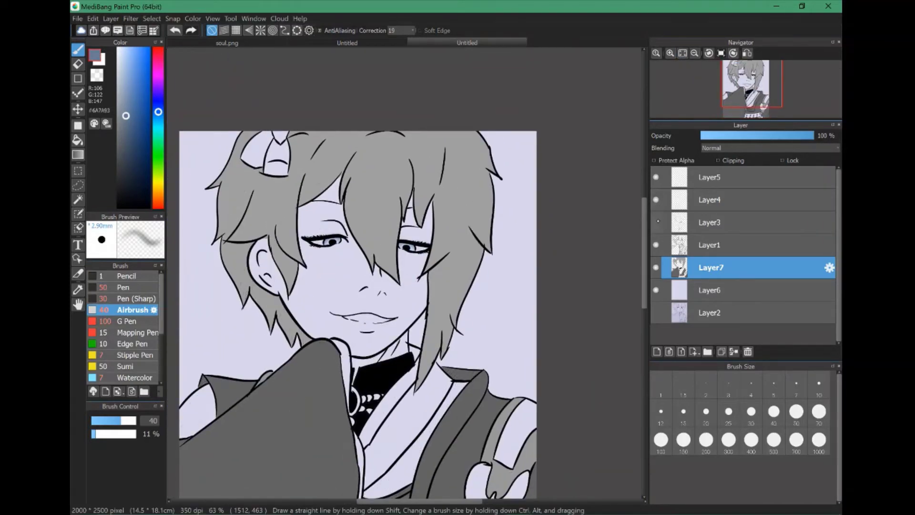
key("w")
left_click(267, 300)
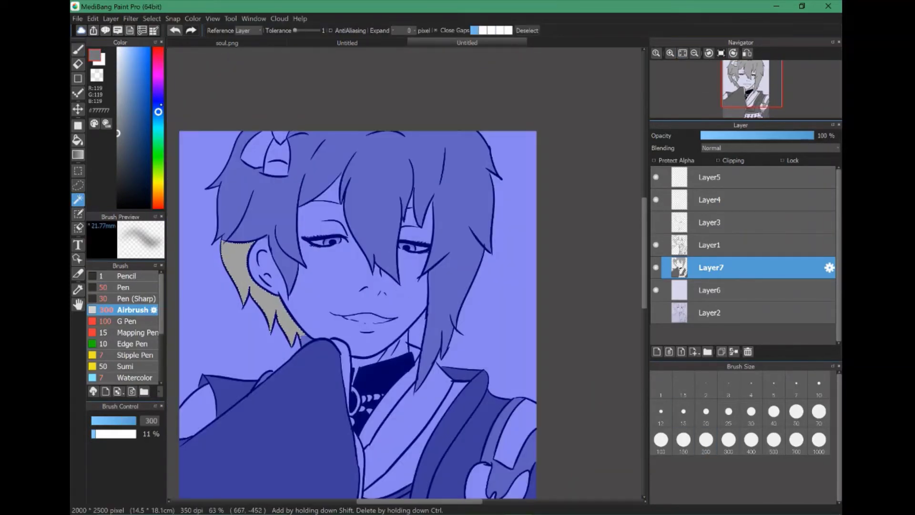
key("b")
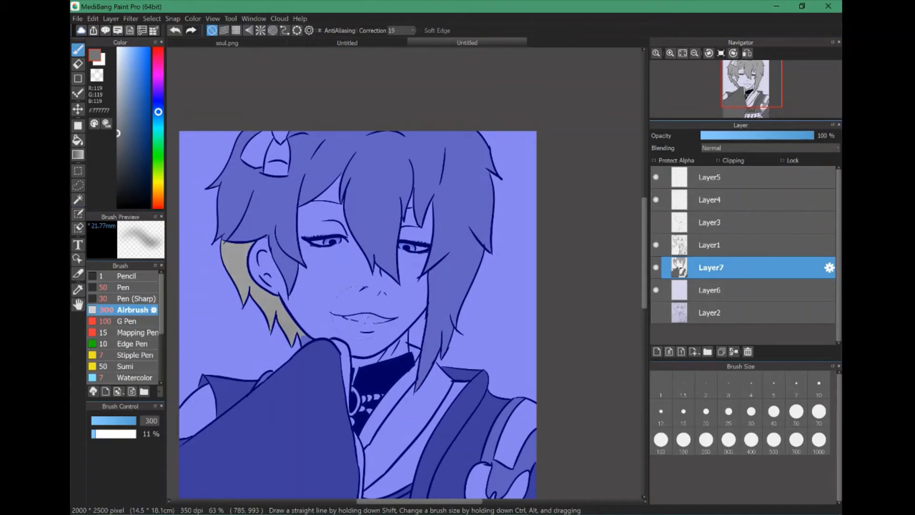
key("ctrl+d")
Step: Select the front hair on Layer7 with the Magic Wand and shade it in grey #777777 with the Airbrush at size 500
key("w")
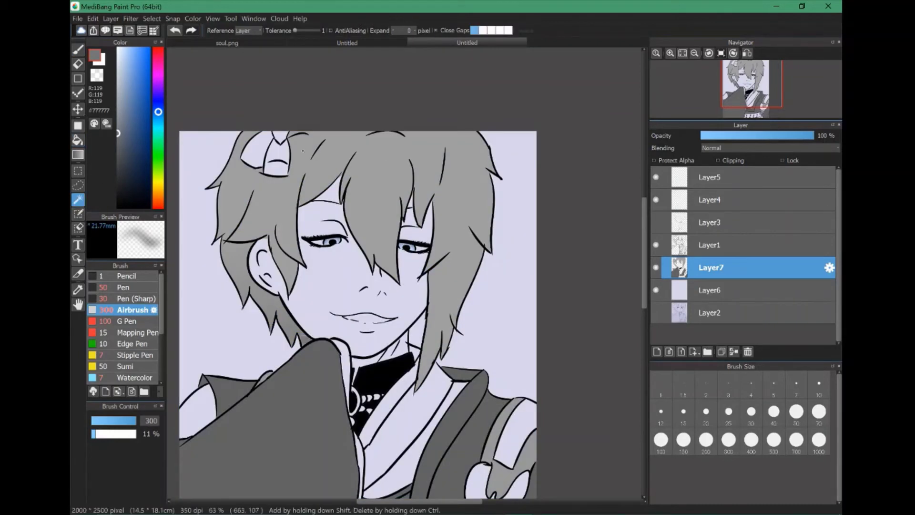
left_click(302, 151)
key("b")
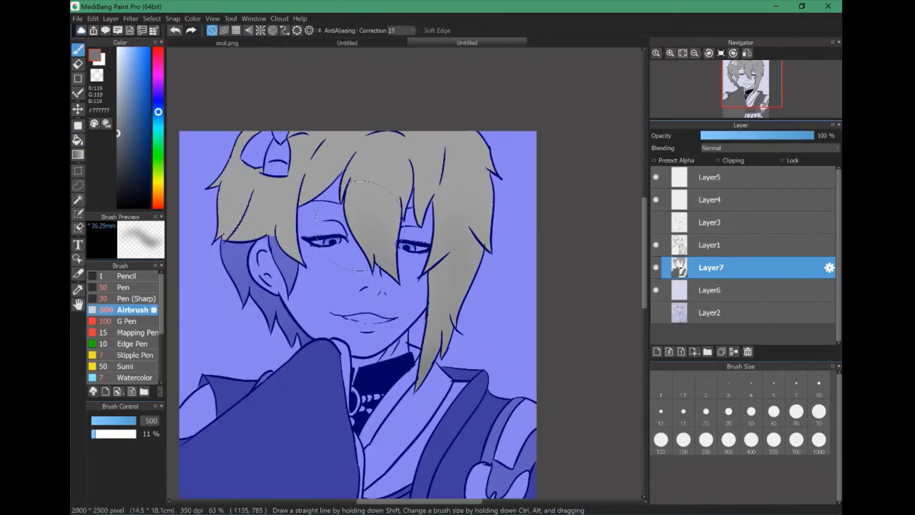
key("ctrl+d")
Step: Draw small white highlight strokes across the upper front hair on Layer7 with the Pen at size 20
key("w")
left_click(128, 288)
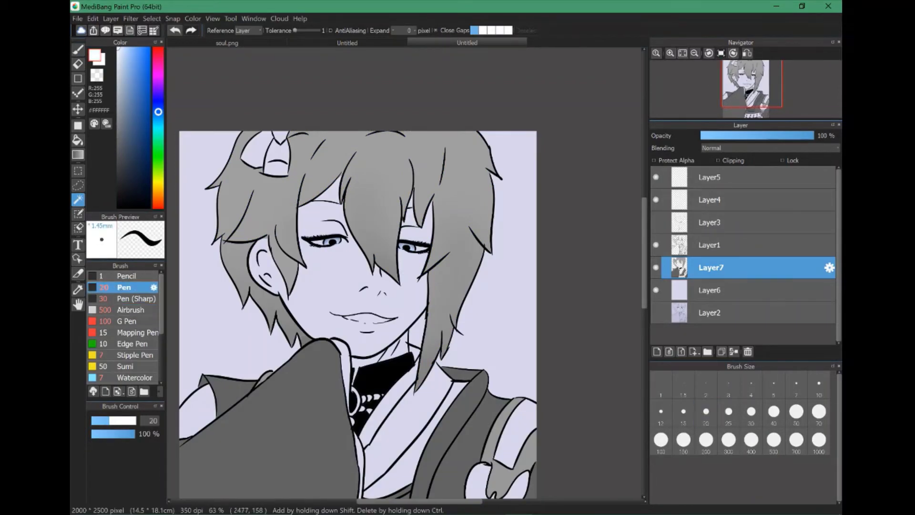
key("b")
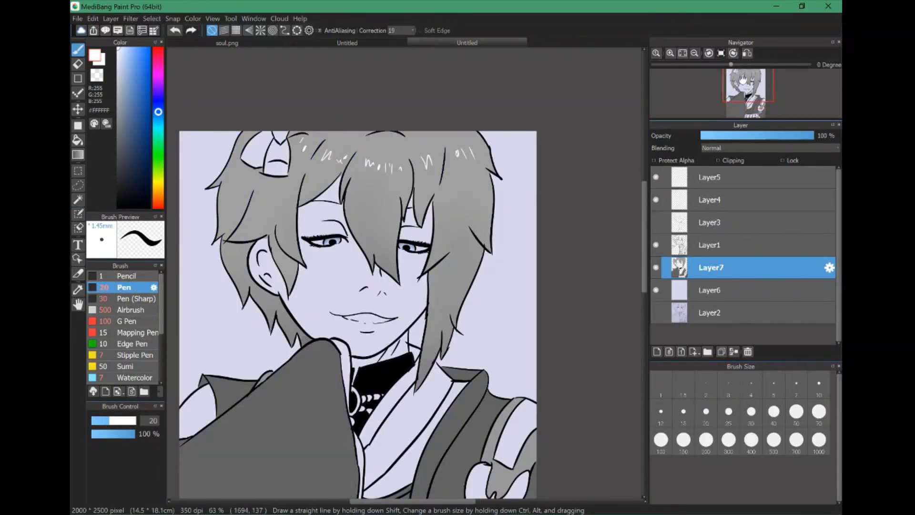
left_click_drag(751, 86, 747, 94)
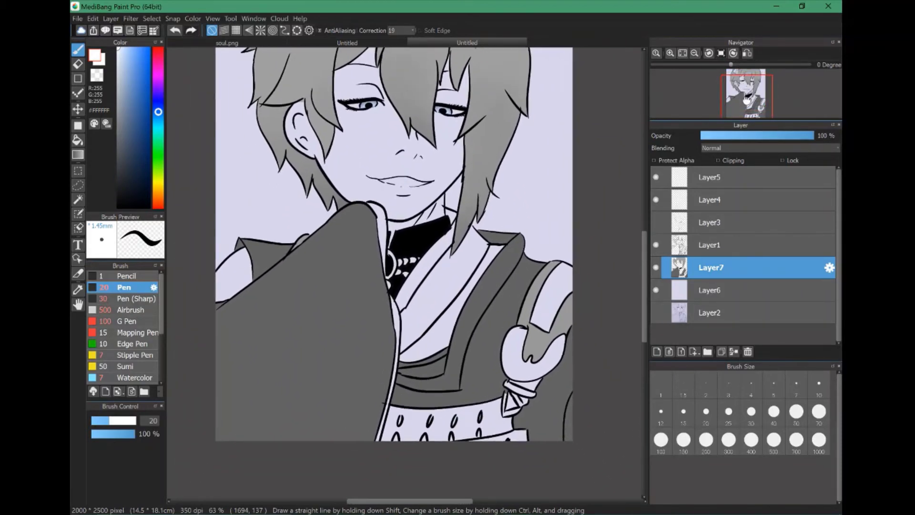
Step: Try a Levels adjustment on Layer7
left_click(192, 18)
mouse_move(135, 20)
left_click(140, 43)
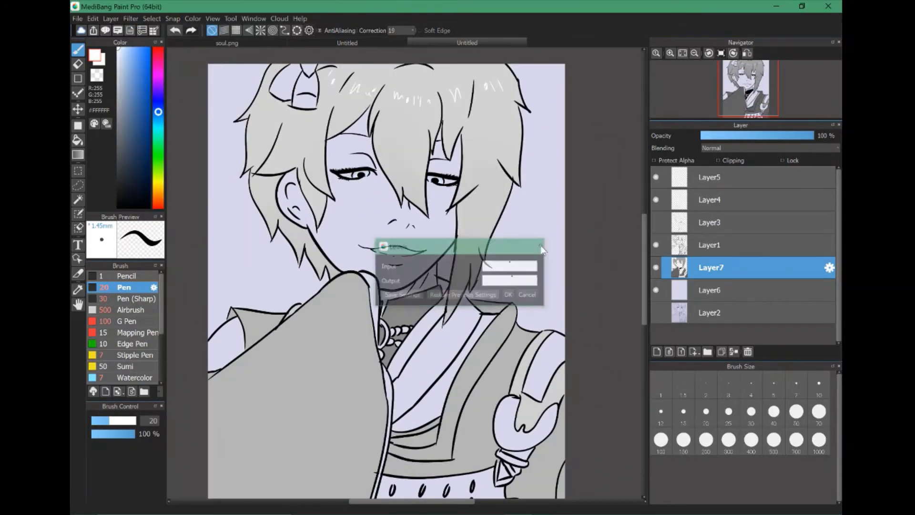
key("Escape")
left_click(130, 19)
left_click(140, 43)
Step: Fill the face light grey #D7D7D7 on Layer7 and the background blue-grey #A3A8C2 on a new layer replacing Layer6
left_click(669, 236)
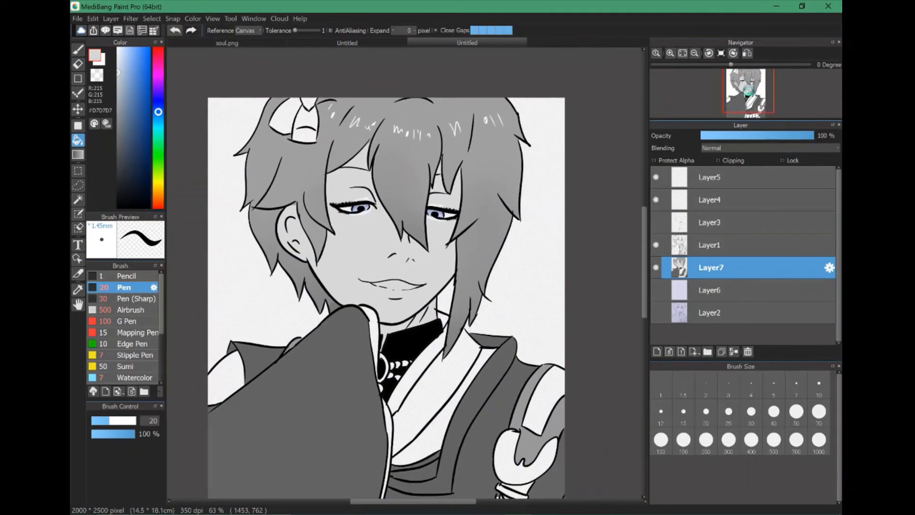
left_click(672, 290)
left_click(158, 105)
left_click(122, 86)
left_click(539, 143)
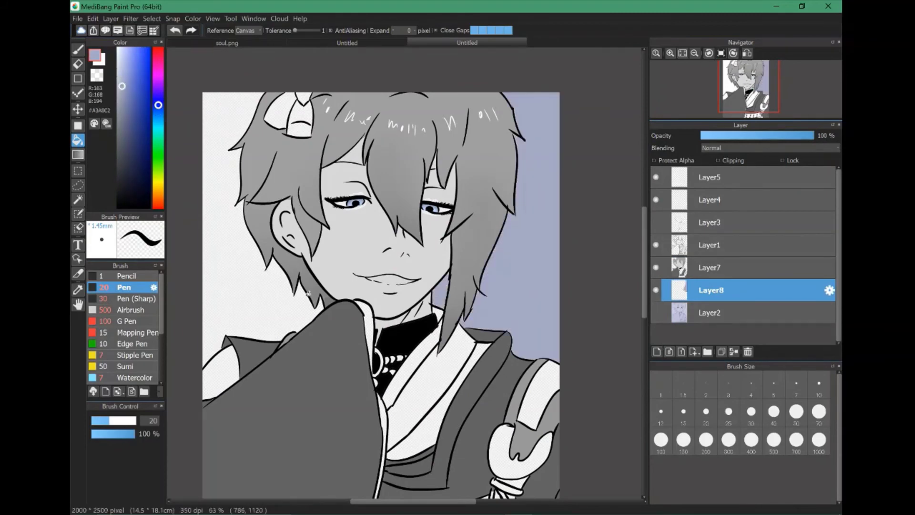
left_click(219, 124)
Step: Paint the eye whites and teeth white on Layer7 with the Pen at size 20, tidying the edges in #D7D7D7
left_click(710, 267)
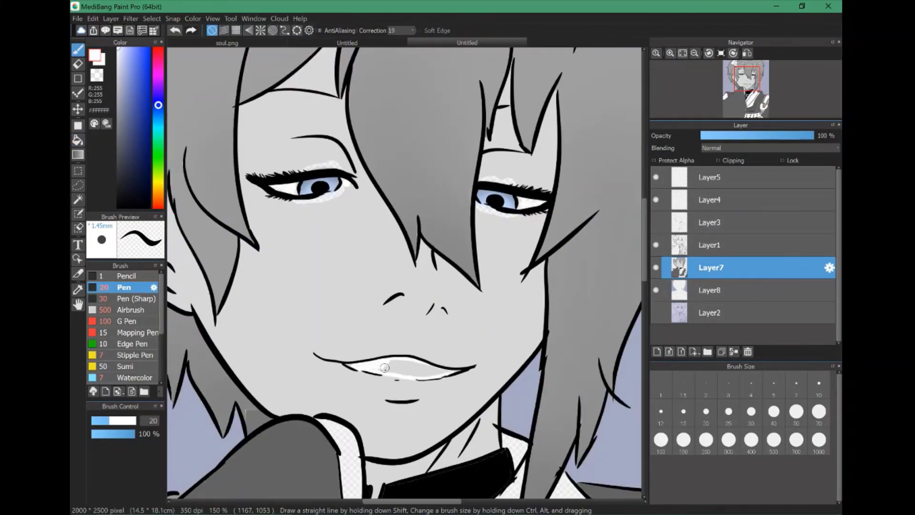
left_click(333, 200, "alt")
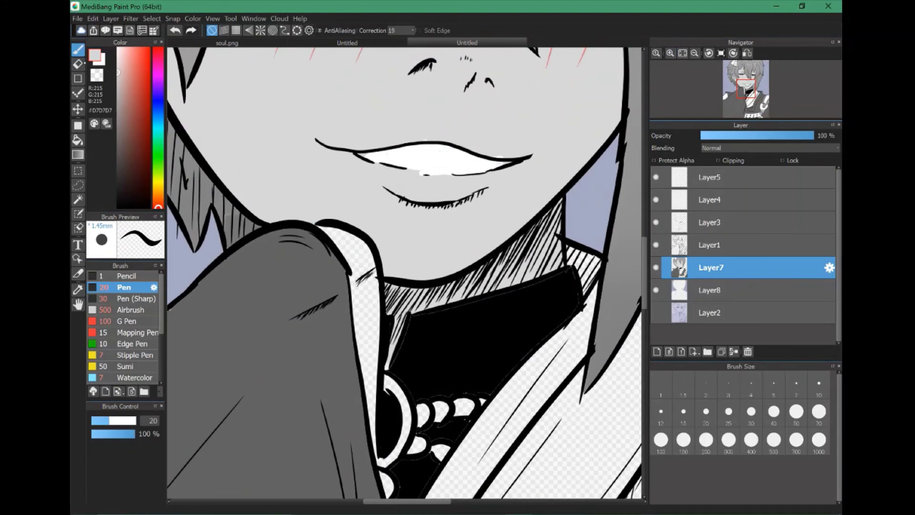
Step: Erase the red blush lines from both cheeks on Layer3 with the Eraser at size 15
left_click(710, 222)
key("e")
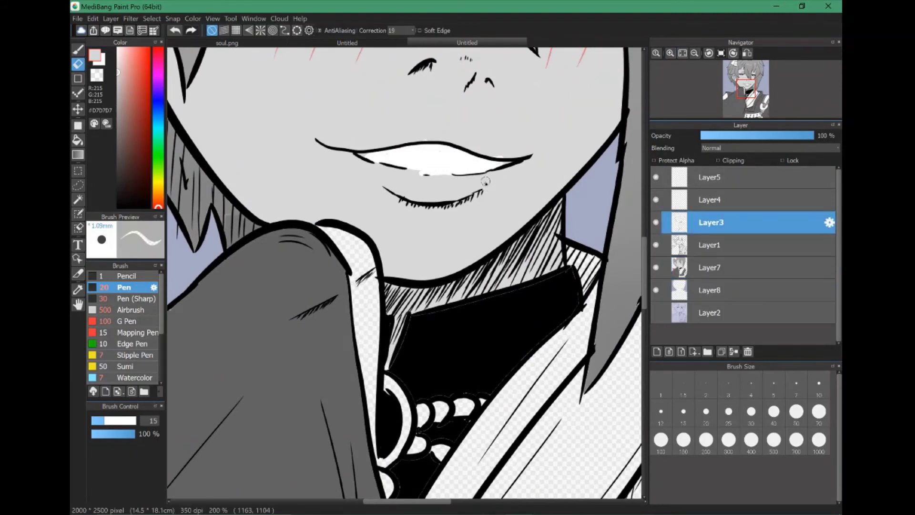
scroll(405, 274, "up", 5)
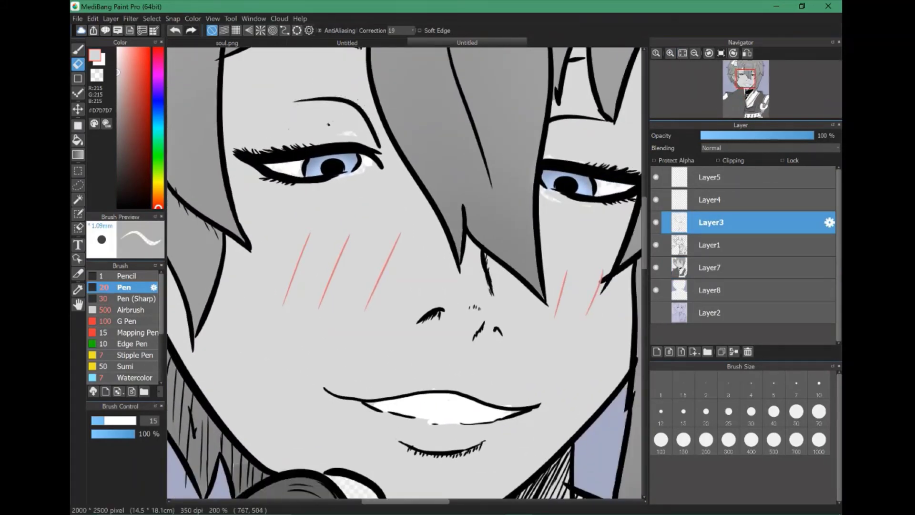
left_click_drag(295, 271, 360, 262)
left_click_drag(570, 307, 560, 282)
Step: Redraw the cheek blush lines in pale pink #E9C6C6 on Layer3 and airbrush a soft blush over both cheeks
key("b")
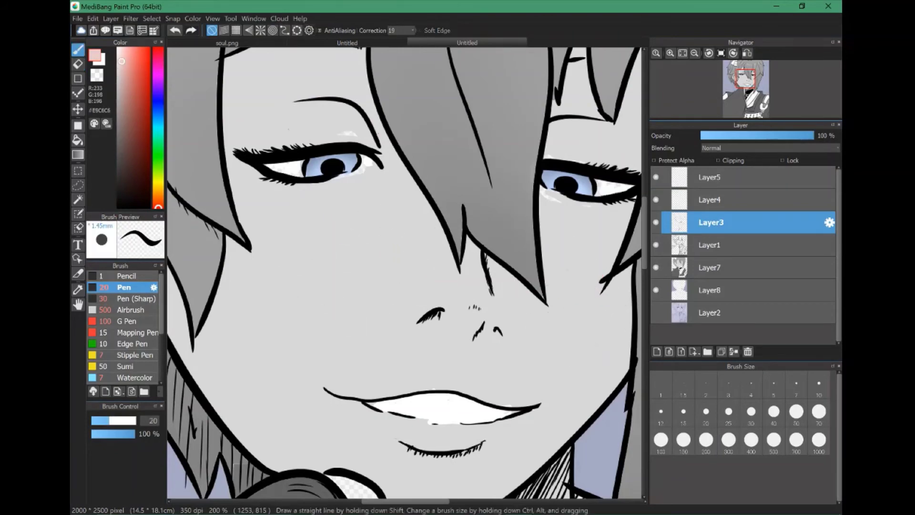
scroll(560, 281, "down", 2)
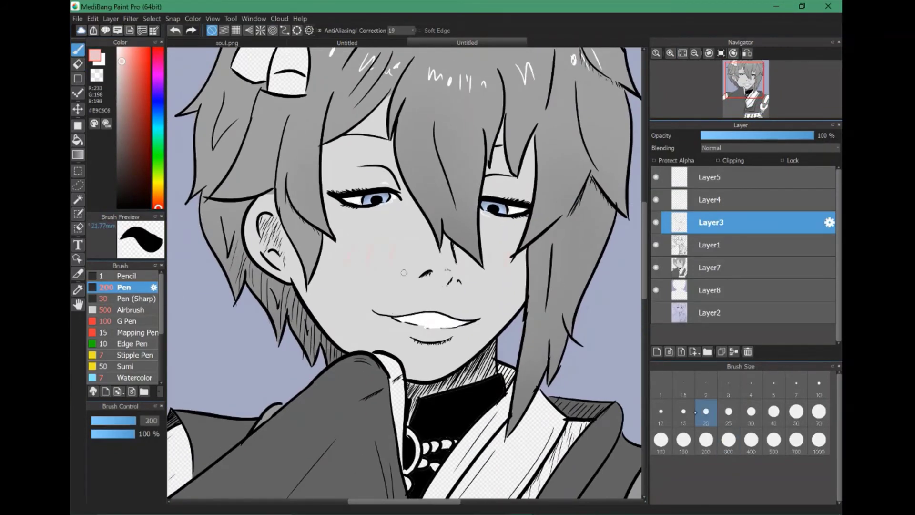
left_click(128, 310)
left_click(706, 440)
Step: Add a small white highlight to each blushing cheek on Layer3 with the Airbrush at size 12
left_click(660, 411)
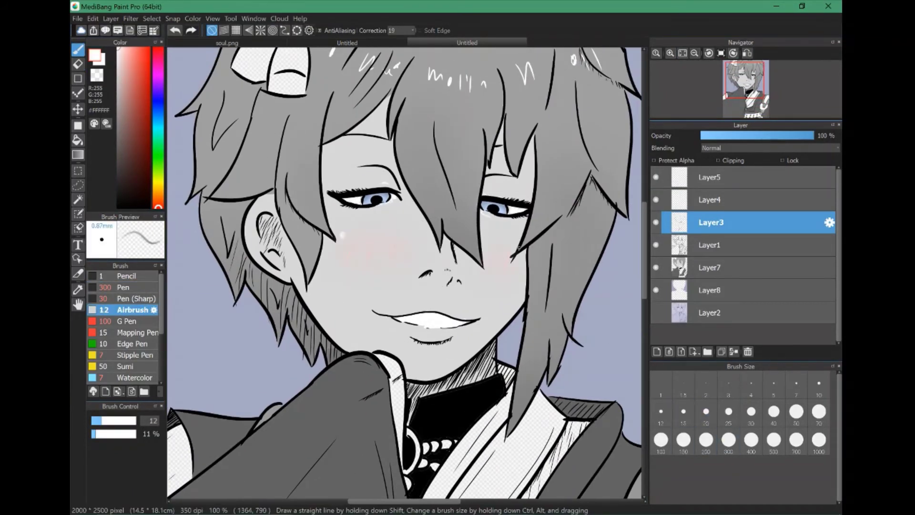
scroll(404, 273, "up", 2)
left_click(375, 251)
left_click(501, 260)
scroll(404, 272, "up", 1)
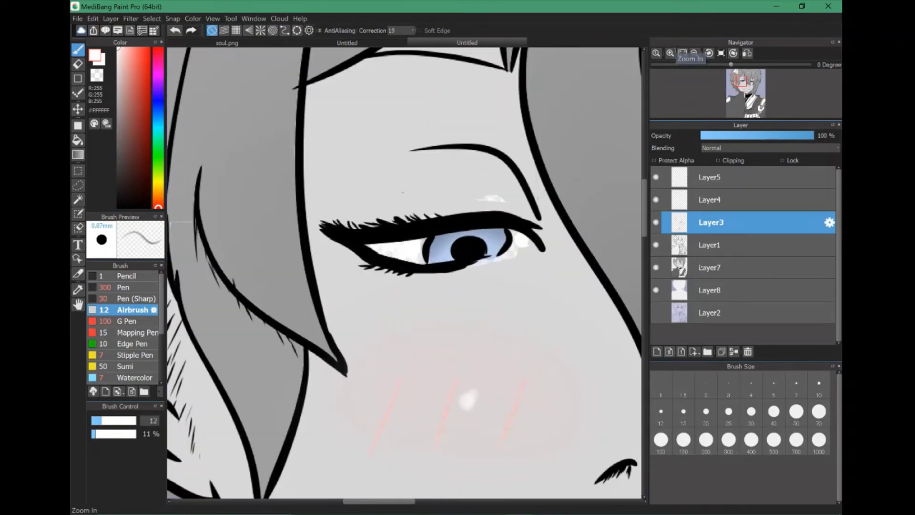
Step: Paint a pale yellow #EBDFAC crescent moon in the background beside the hair on Layer8 with Pen (Sharp) at size 150
left_click(710, 267)
left_click(682, 53)
mouse_move(496, 220)
left_mouse_down()
mouse_move(524, 229)
mouse_move(525, 264)
left_mouse_up()
left_click(125, 60)
left_click(128, 299)
key("alt+bracketleft")
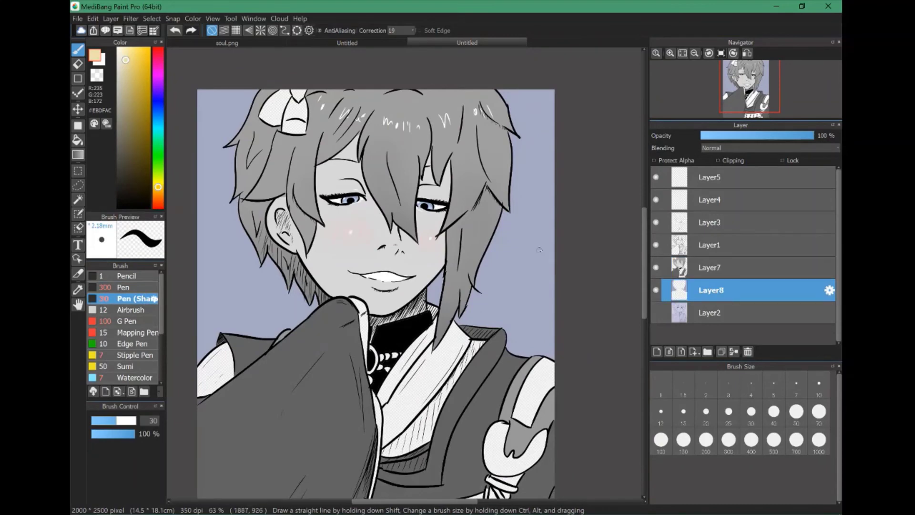
left_click(684, 439)
left_click_drag(541, 235, 548, 290)
scroll(548, 266, "up", 2)
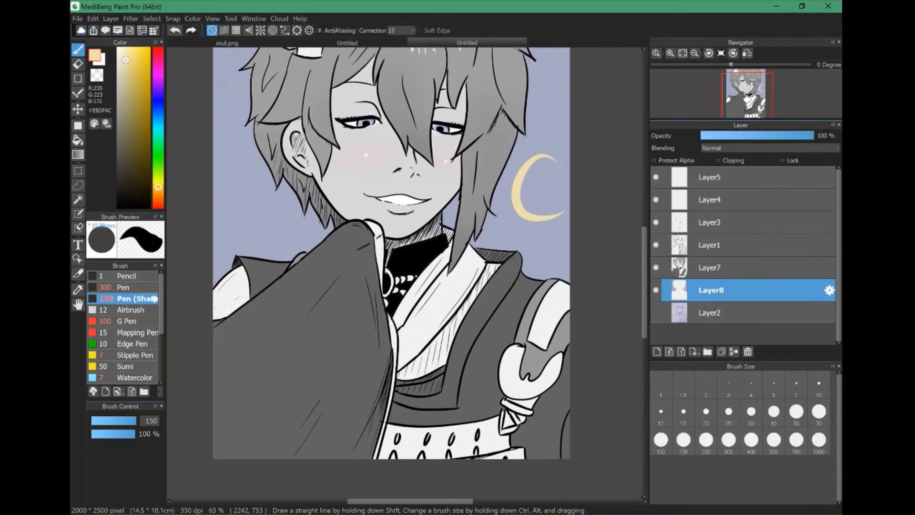
scroll(572, 228, "down", 2)
scroll(405, 276, "up", 2)
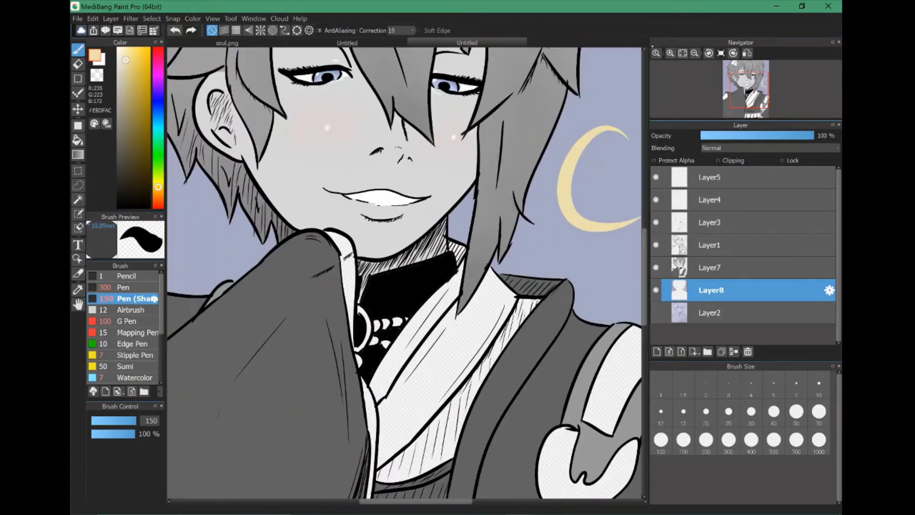
scroll(405, 276, "down", 2)
Step: Shade the lower sleeve, kimono and belt in dark grey #373737 on Layer7 with the Airbrush at size 700
left_click(131, 309)
scroll(191, 405, "up", 2)
scroll(190, 405, "down", 2)
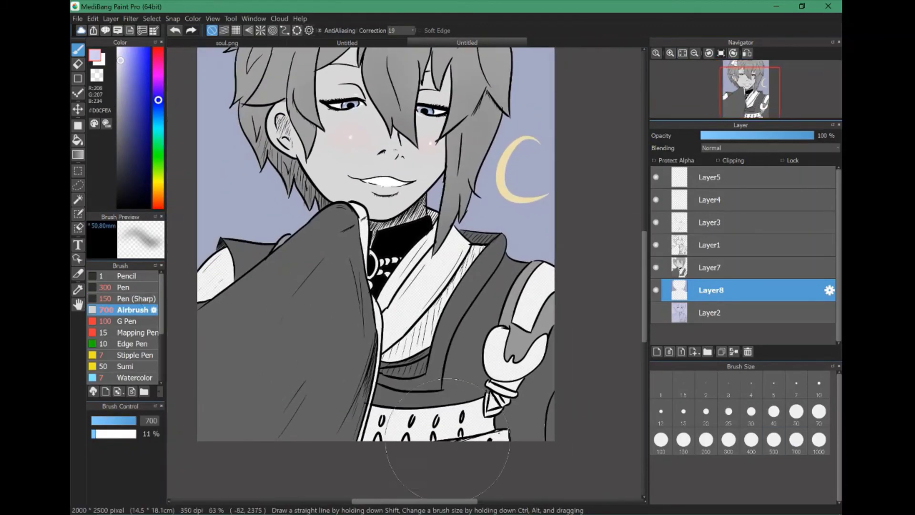
key("alt+bracketright")
mouse_move(525, 410)
left_mouse_down()
mouse_move(176, 413)
mouse_move(182, 446)
mouse_move(203, 455)
left_mouse_up()
left_click_drag(533, 458, 391, 471)
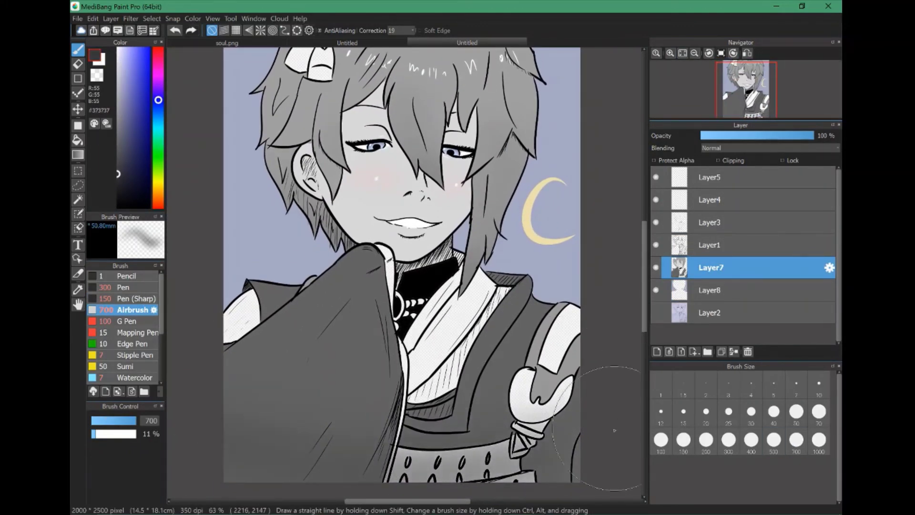
key("ctrl+z")
left_click_drag(229, 472, 344, 483)
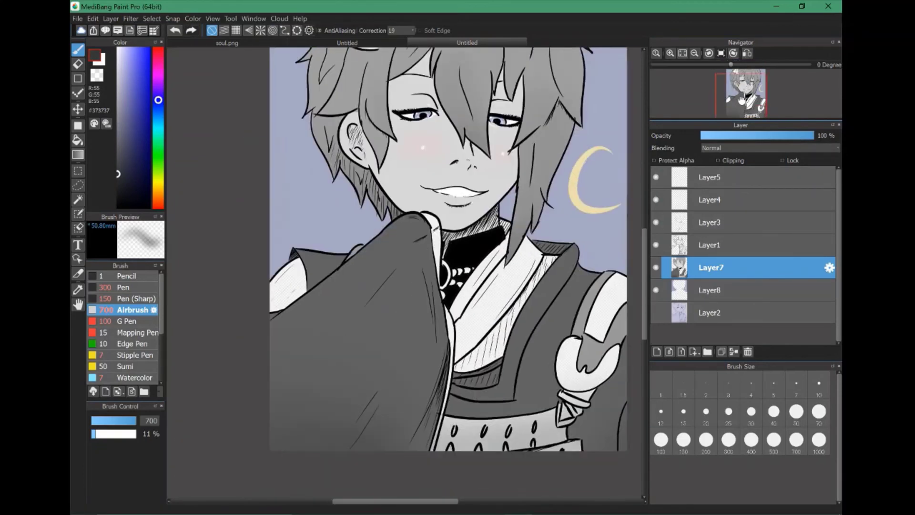
Step: Lighten the upper background on Layer8 with #DCDCF4 and white using the Airbrush at size 700
key("alt+bracketleft")
left_click(250, 109, "alt")
left_click_drag(250, 109, 269, 225)
key("bracketright")
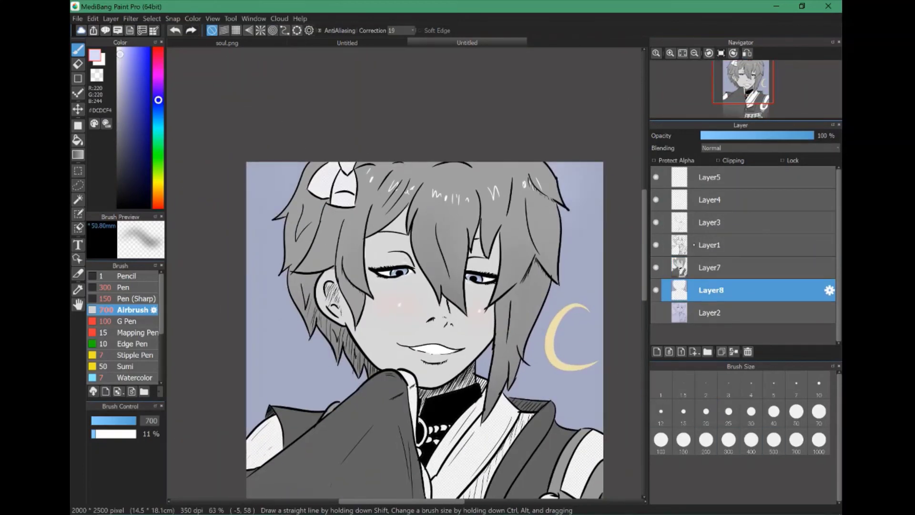
left_click(246, 168, "alt")
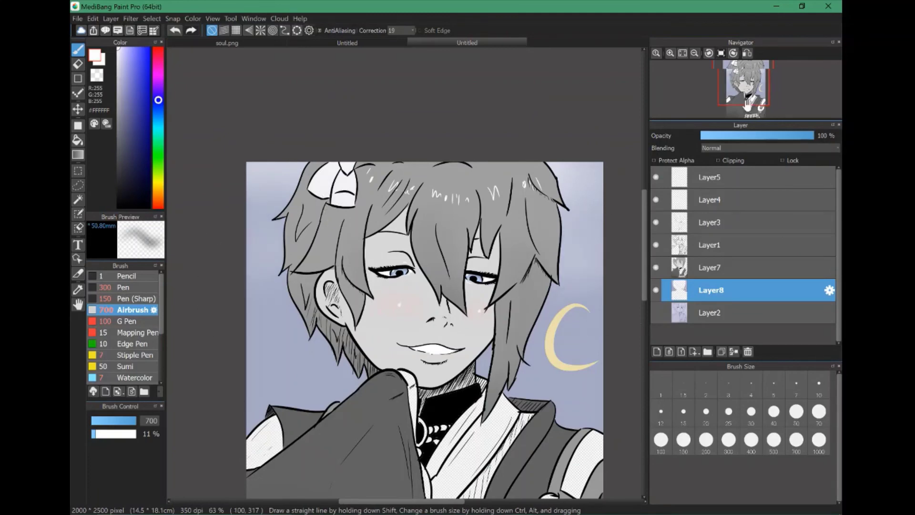
left_click_drag(259, 157, 276, 90)
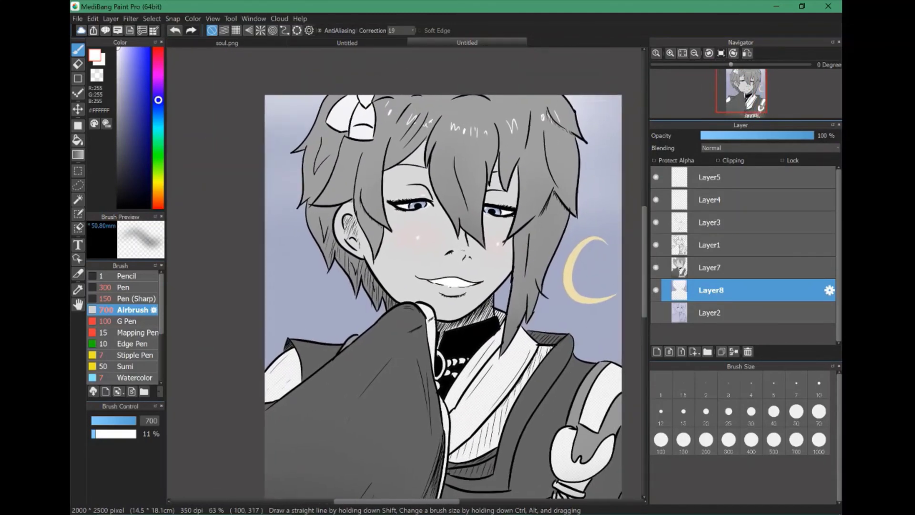
Step: Try airbrushing blue-grey #A0B4D3 over the hair and face on Layer3 at size 300
left_click(276, 90, "alt")
left_click(709, 244)
left_click(709, 222)
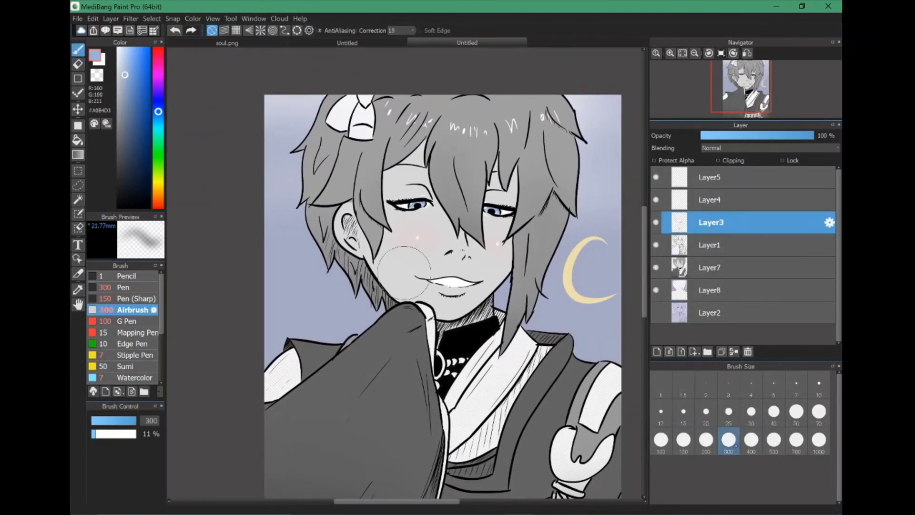
left_click(729, 440)
left_click_drag(419, 201, 297, 120)
left_click_drag(295, 258, 404, 273)
Step: Handwrite "Mikazuki Munechika" in black across the large sleeve on Layer3 with the Pen at size 30
key("p")
left_click_drag(259, 402, 289, 423)
left_click_drag(295, 369, 295, 380)
left_click_drag(303, 392, 316, 413)
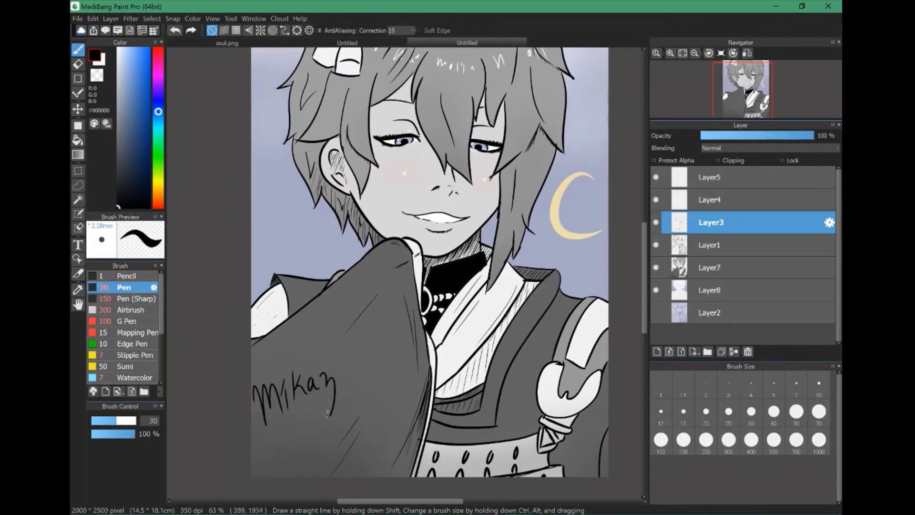
left_click_drag(340, 415, 333, 446)
left_click_drag(339, 391, 359, 432)
left_click_drag(365, 412, 366, 427)
left_click_drag(376, 381, 384, 414)
left_click_drag(398, 400, 419, 410)
Step: Tint the upper eyelids along the lashes pink #E5B0B0 on Layer7 with the Airbrush at size 50
left_click_drag(746, 90, 751, 89)
scroll(362, 153, "up", 5)
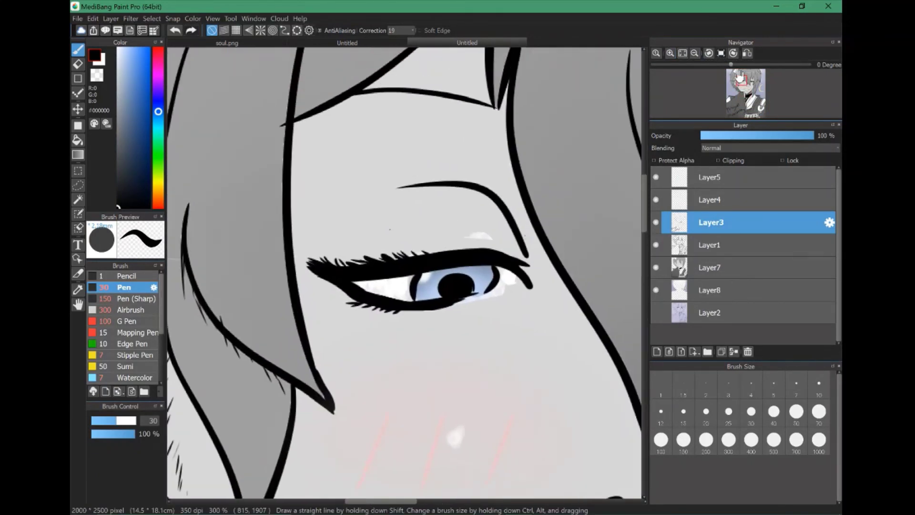
left_click(129, 310)
left_click_drag(403, 272, 425, 250)
left_click(426, 250, "ctrl")
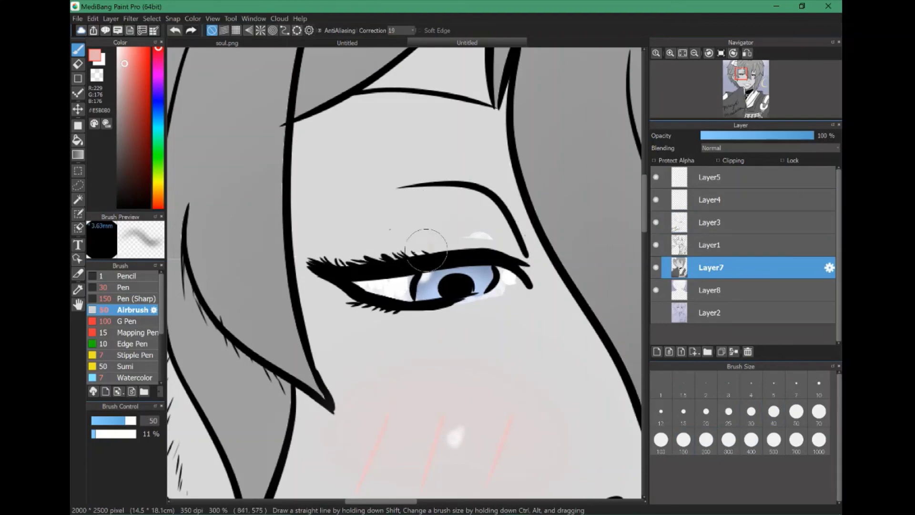
Step: Shade around the lips in grey #9F9F9F with the Airbrush at size 70 and retouch the mouth white with the Pen at size 12
scroll(336, 239, "down", 5)
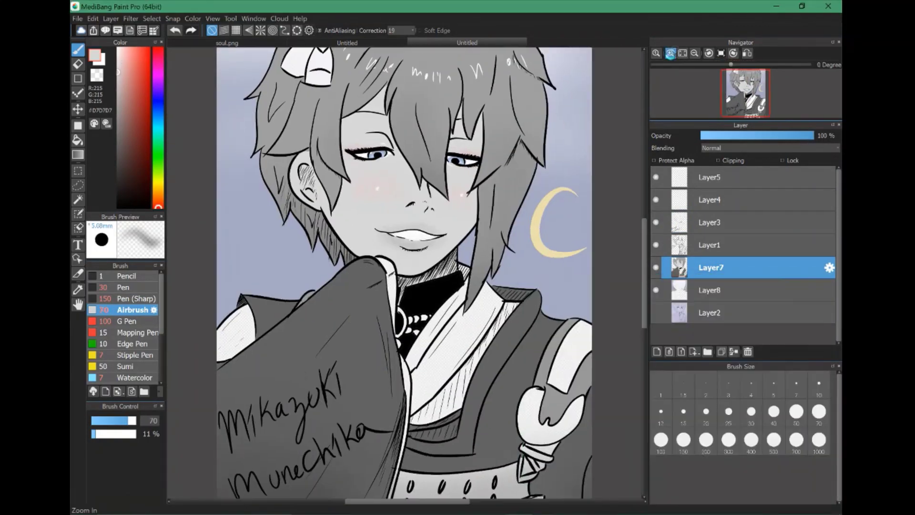
scroll(462, 141, "up", 5)
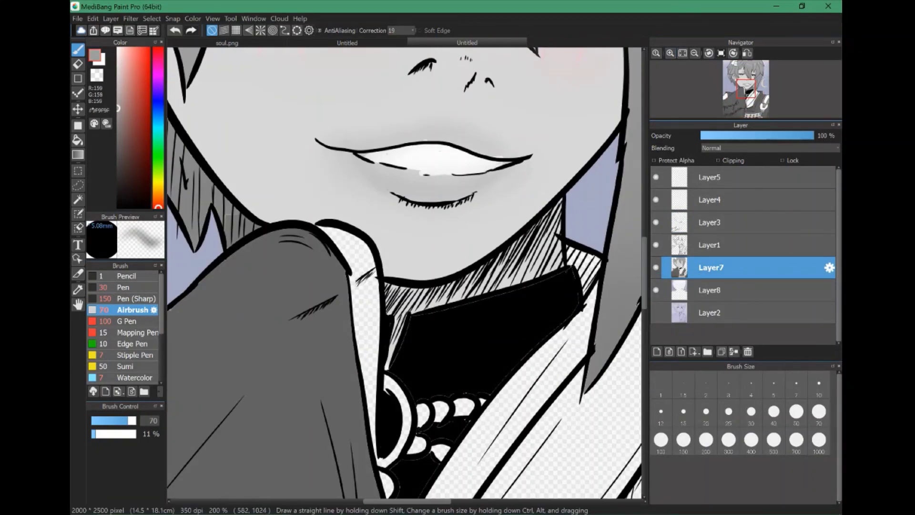
left_click(746, 89)
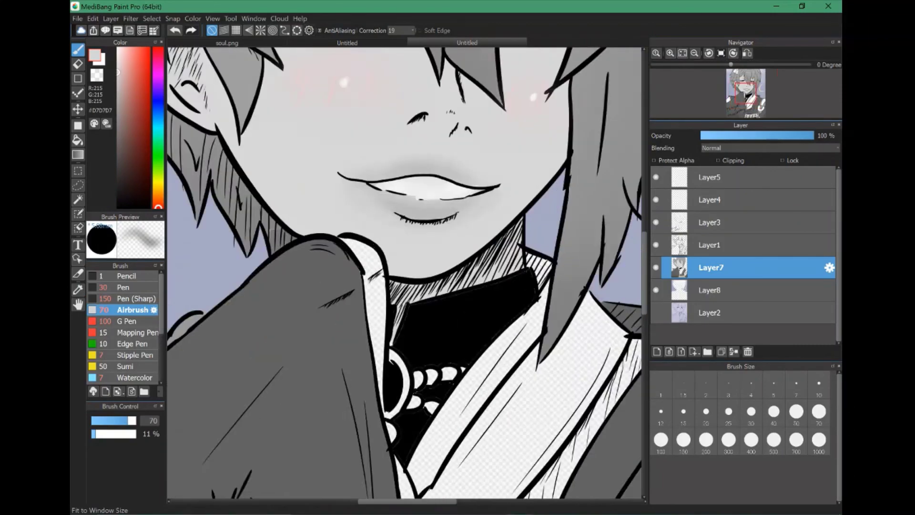
left_click(670, 53)
left_click(123, 287)
left_click_drag(314, 315, 314, 328)
left_click(682, 53)
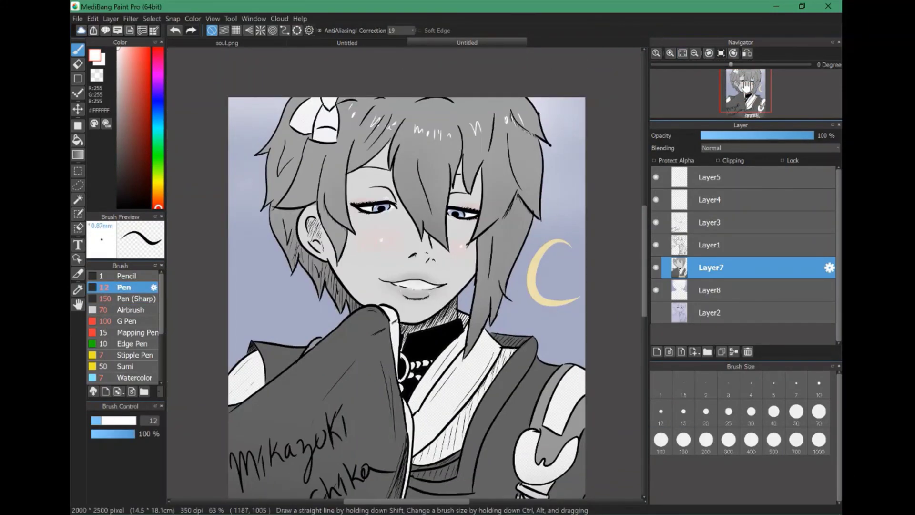